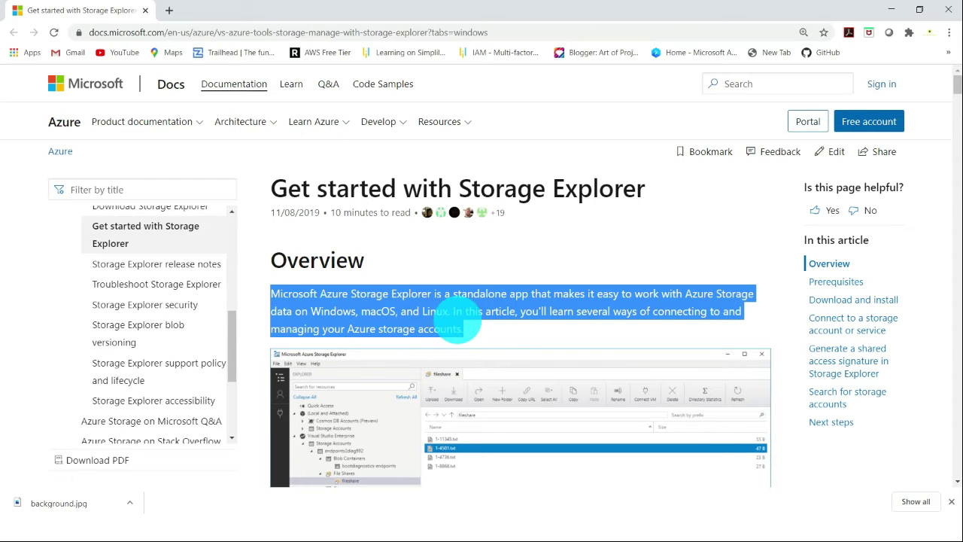
Step: Review the Storage Explorer prerequisites in the documentation for Windows, macOS and Linux
scroll(469, 335, down, 6)
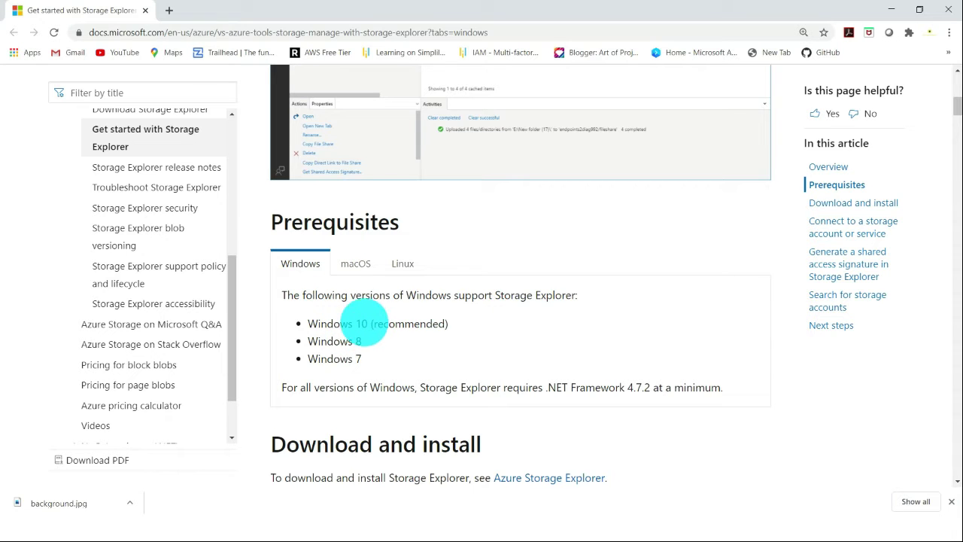
click(356, 263)
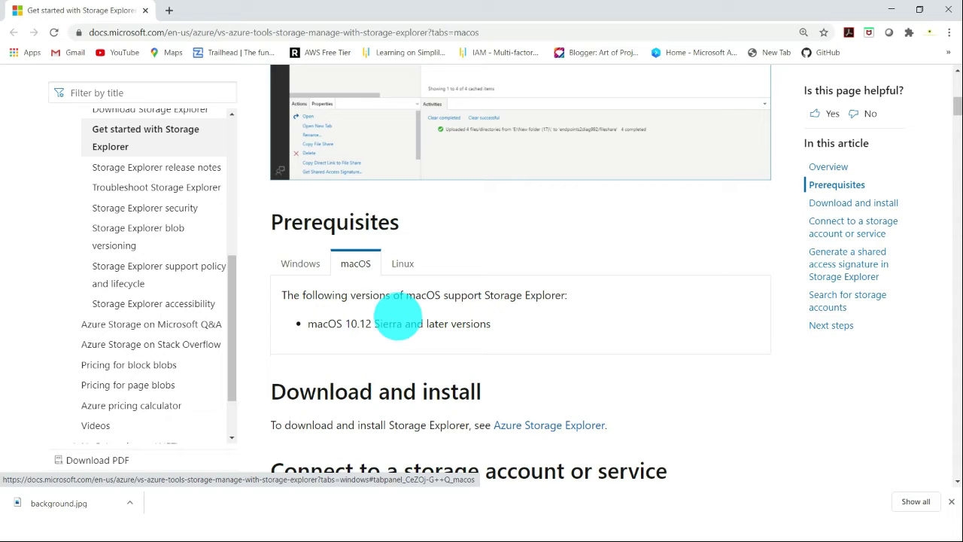
click(404, 264)
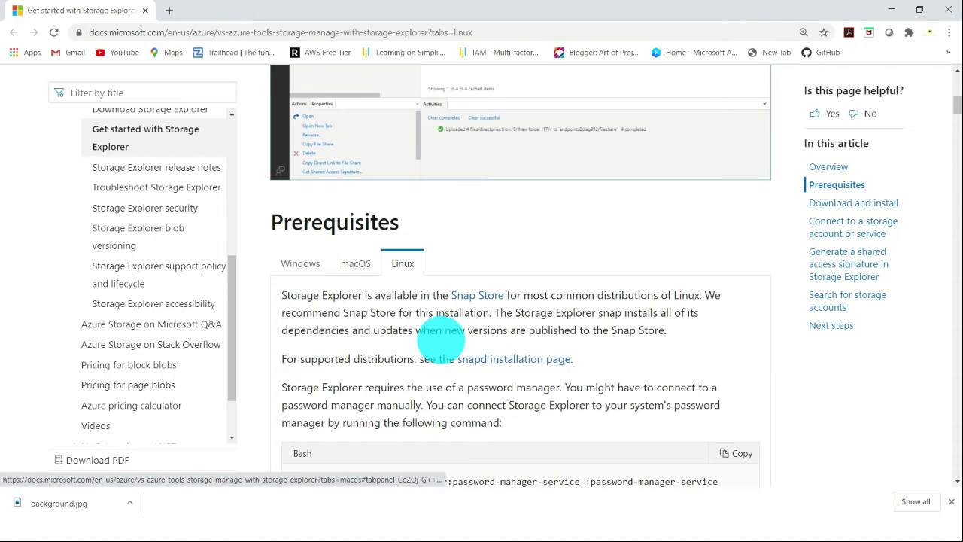
scroll(527, 323, down, 3)
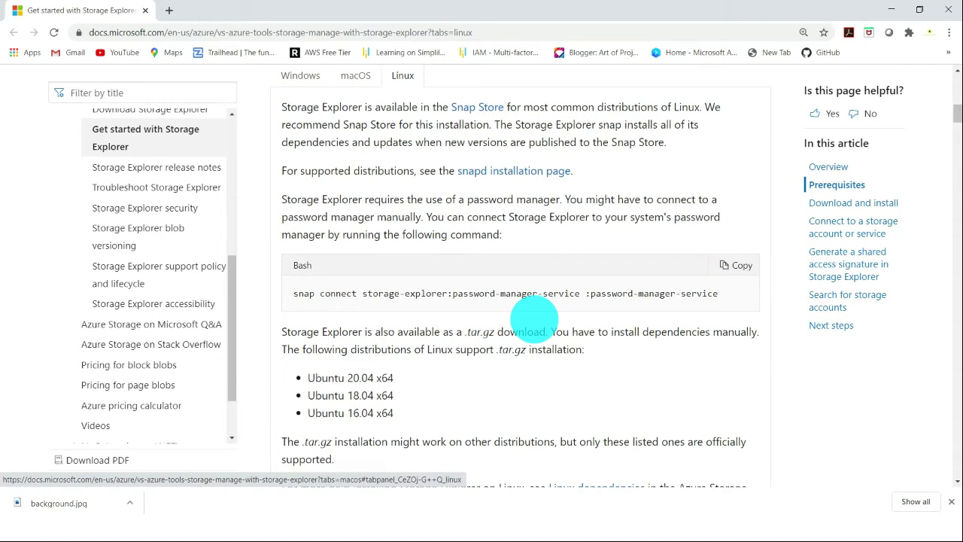
scroll(380, 372, down, 2)
scroll(388, 332, up, 2)
scroll(391, 326, up, 2)
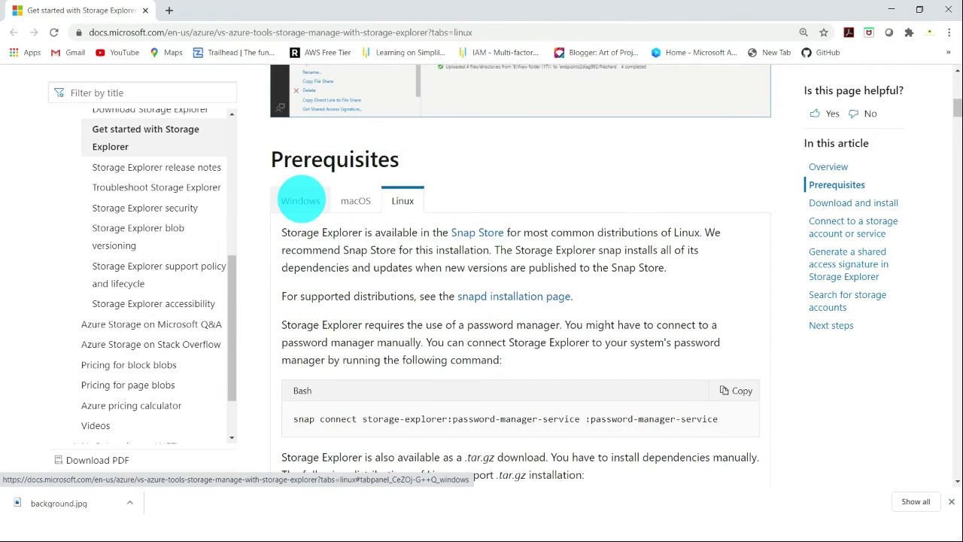
click(301, 200)
Step: Read the documentation sections on downloading Storage Explorer, connecting to a storage account and signing in to Azure
scroll(422, 361, down, 2)
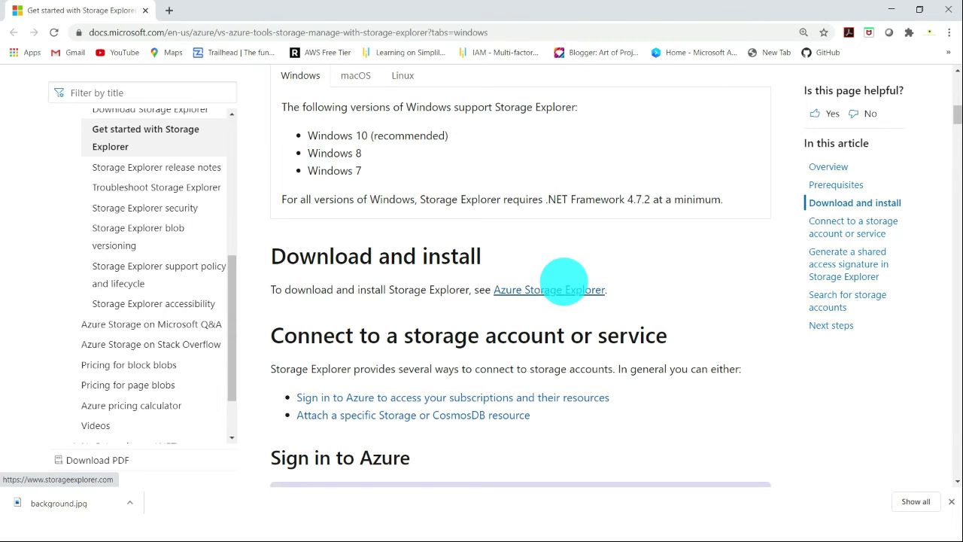
scroll(564, 282, down, 6)
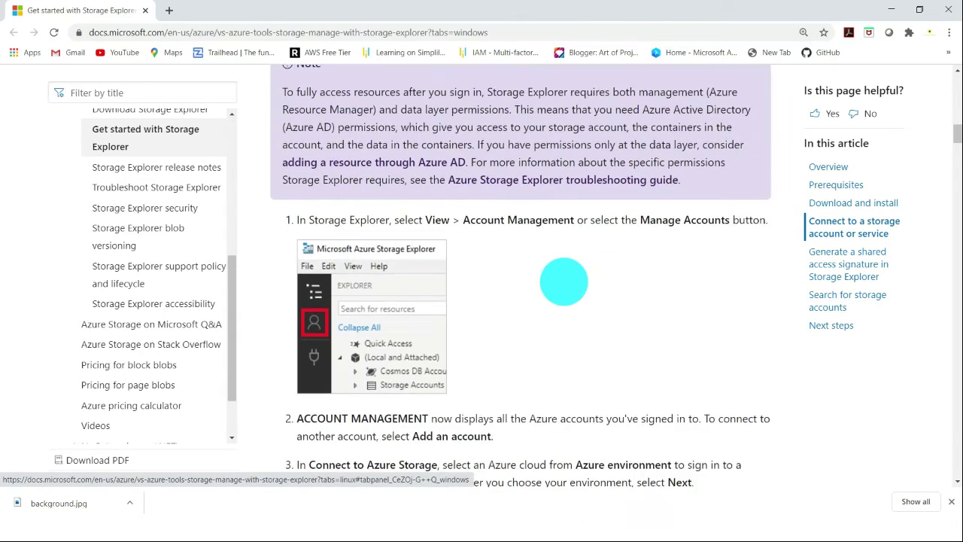
scroll(564, 282, down, 1)
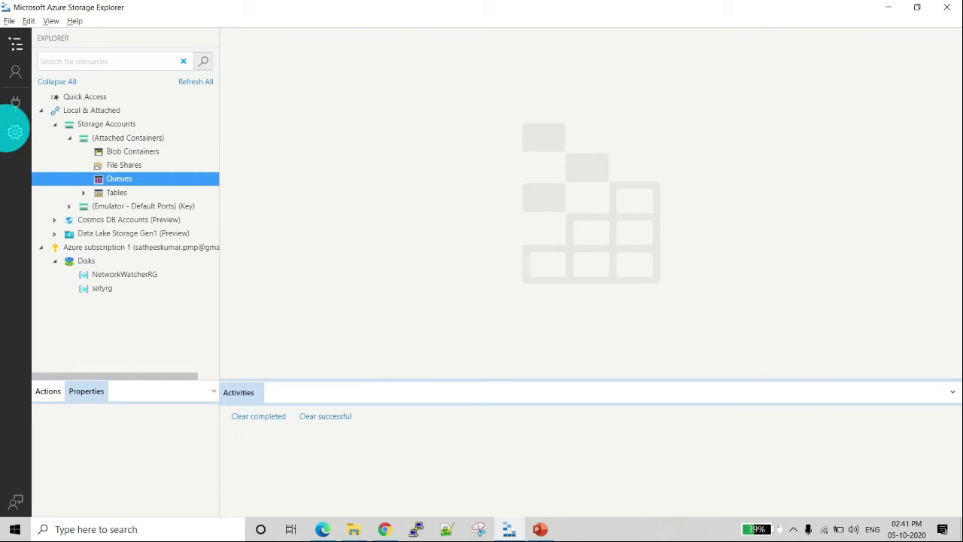
click(15, 103)
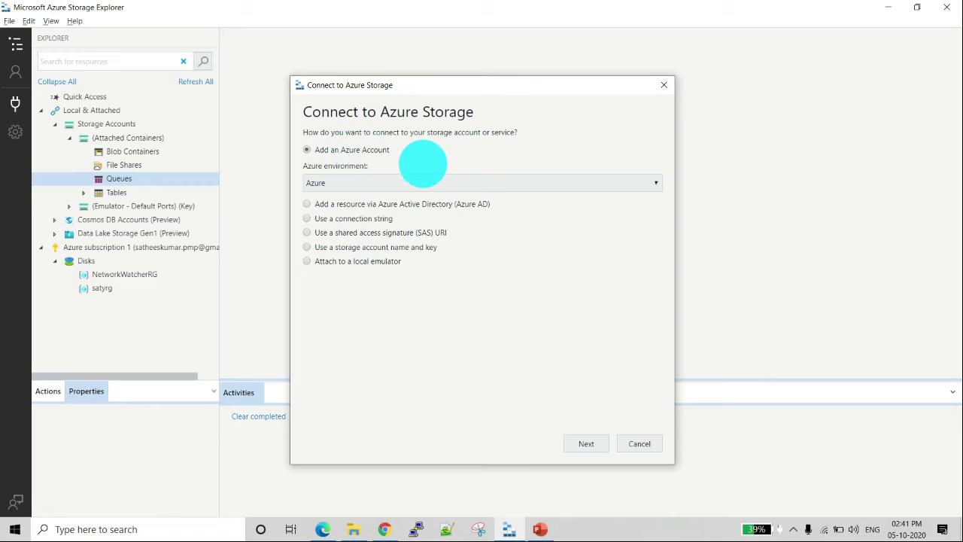
click(587, 444)
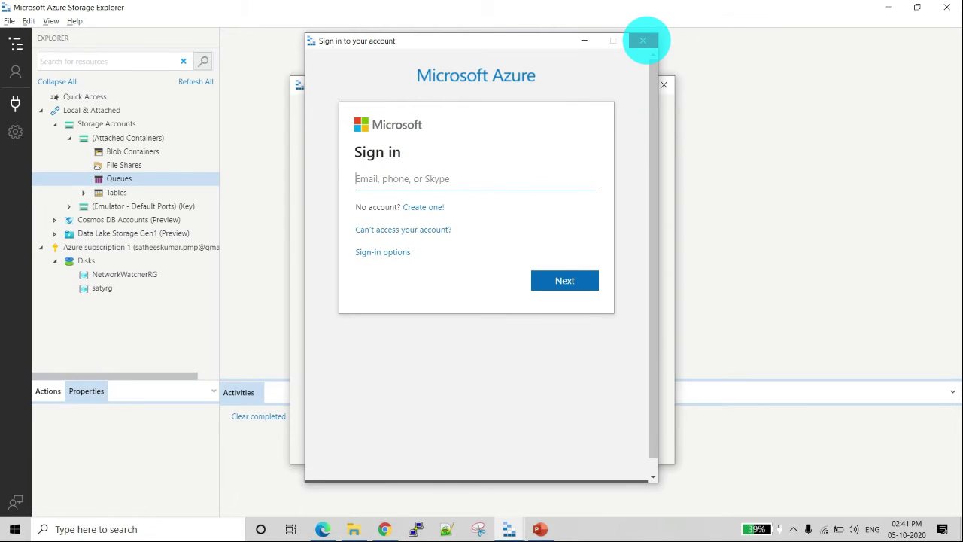
click(647, 41)
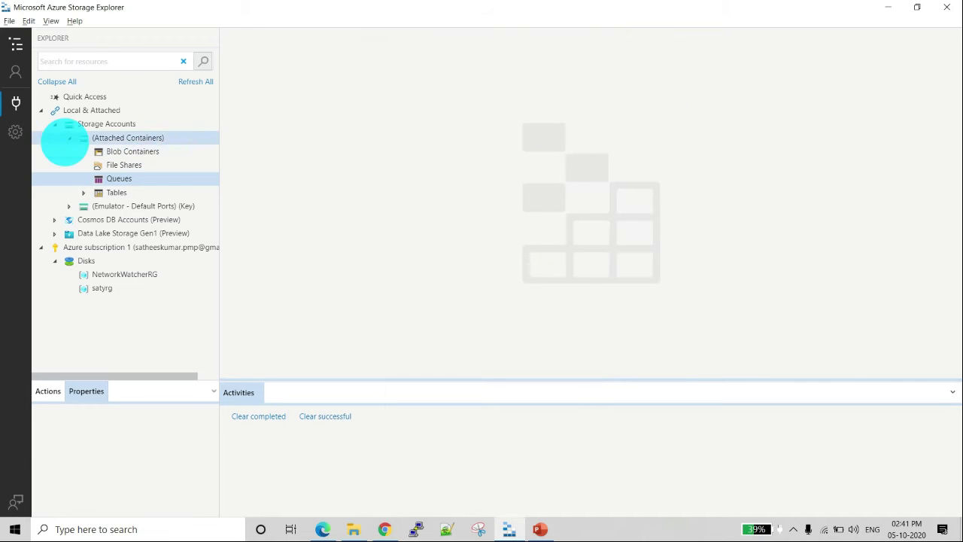
Step: Review the signed-in account's subscriptions and look through the Application settings
click(16, 72)
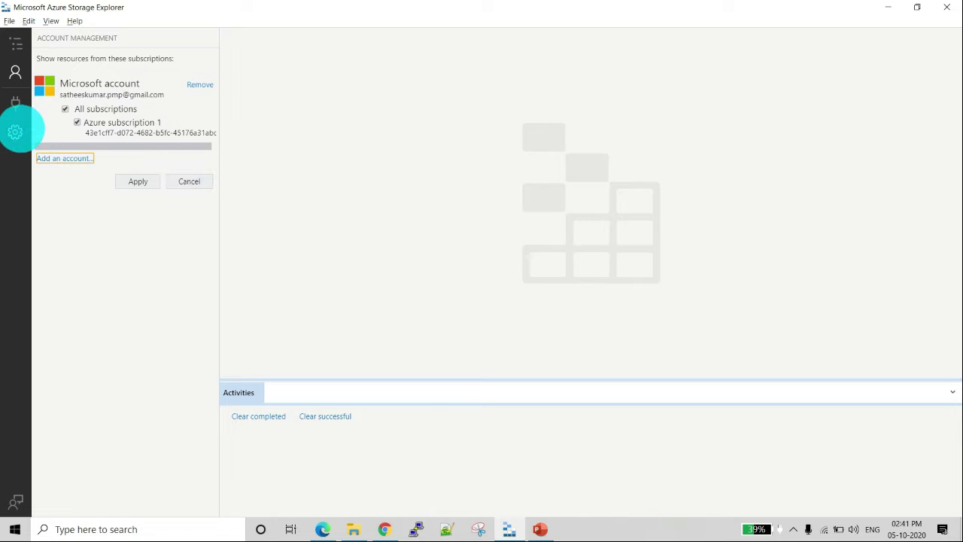
click(16, 131)
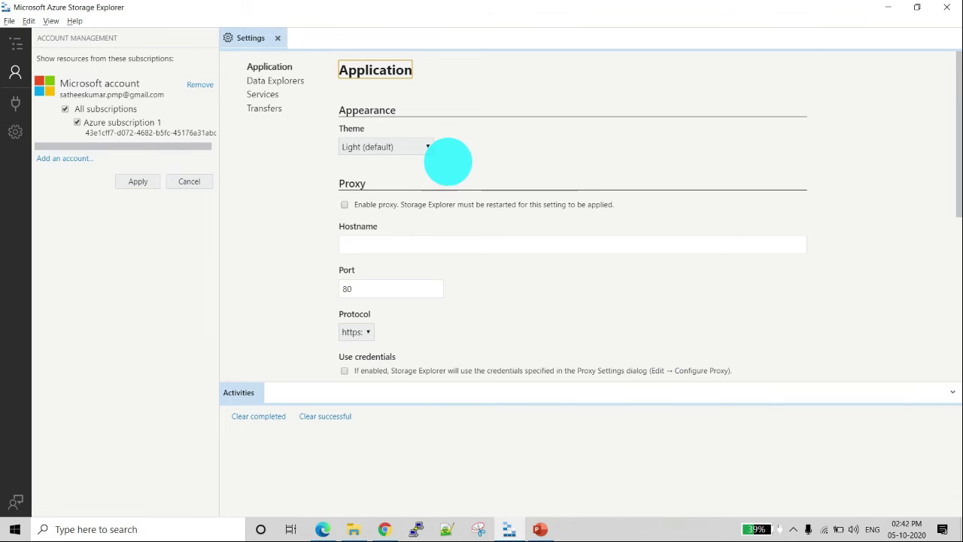
scroll(448, 161, down, 5)
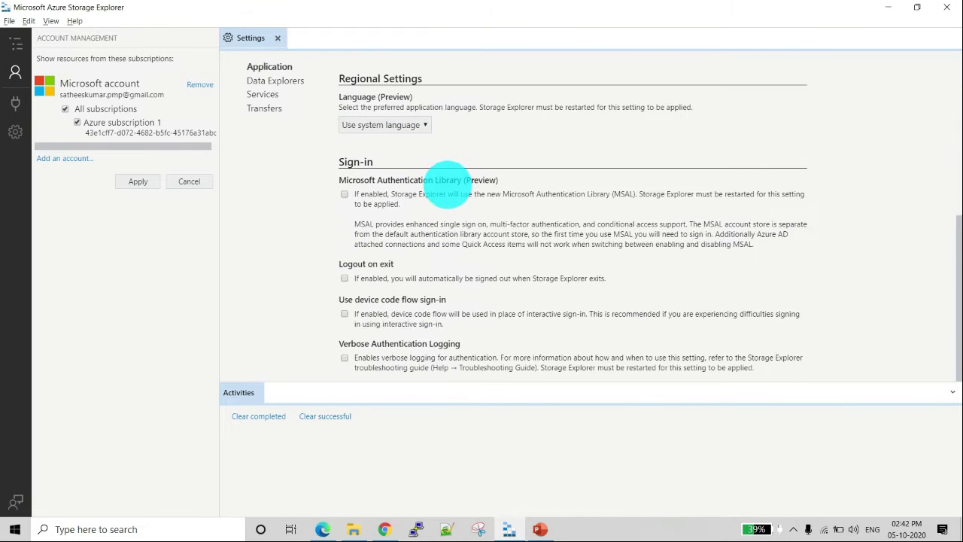
scroll(432, 281, up, 5)
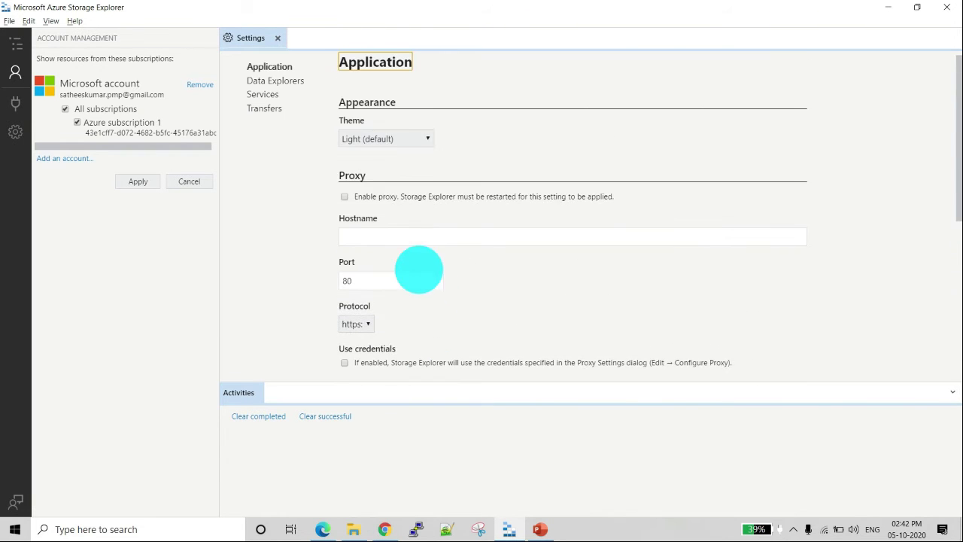
Step: Refresh all resources in the Explorer tree and compare them with the satyrg resource group in the Azure portal
click(15, 43)
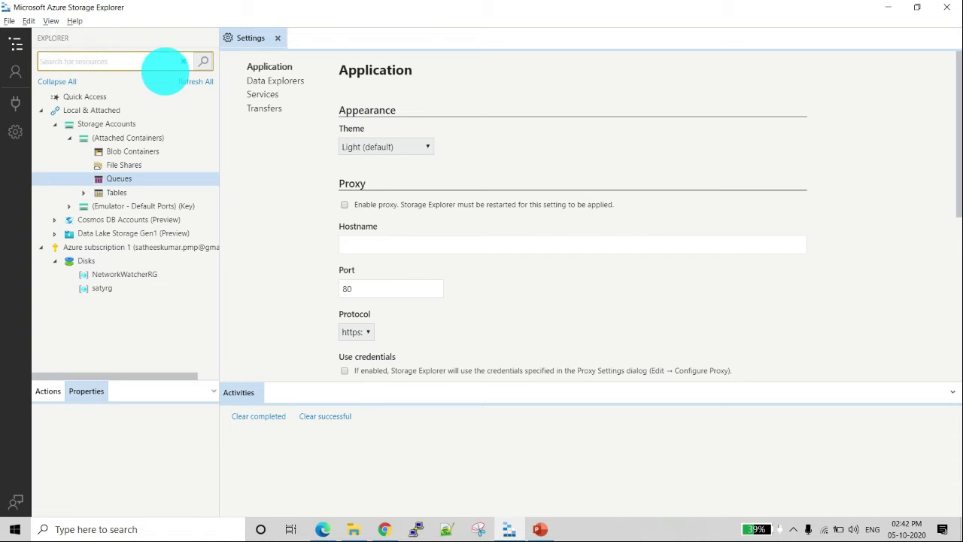
click(195, 80)
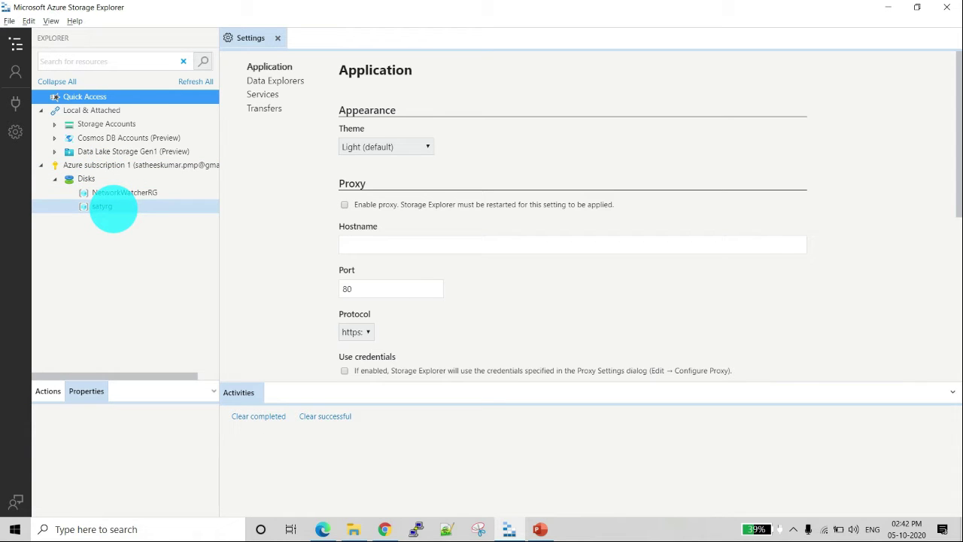
click(323, 527)
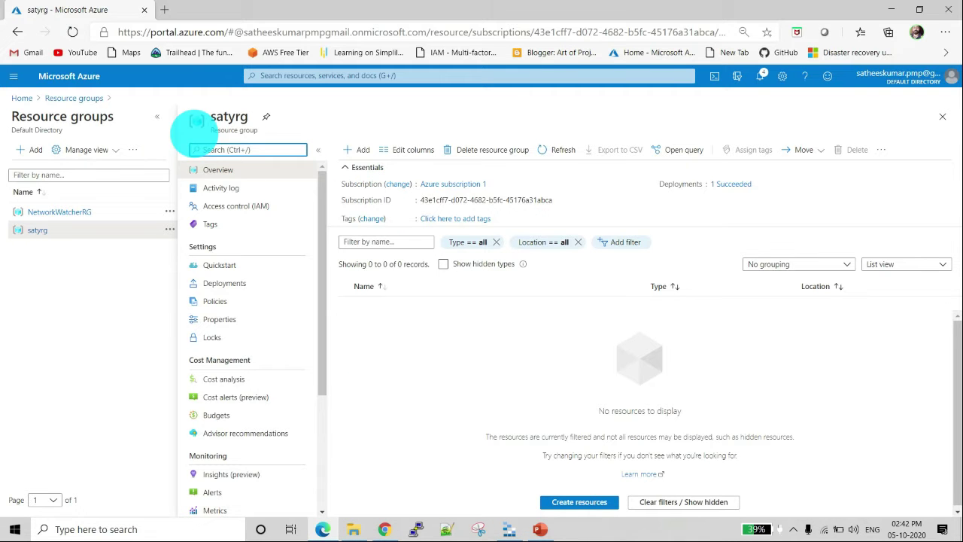
drag(22, 112, 119, 118)
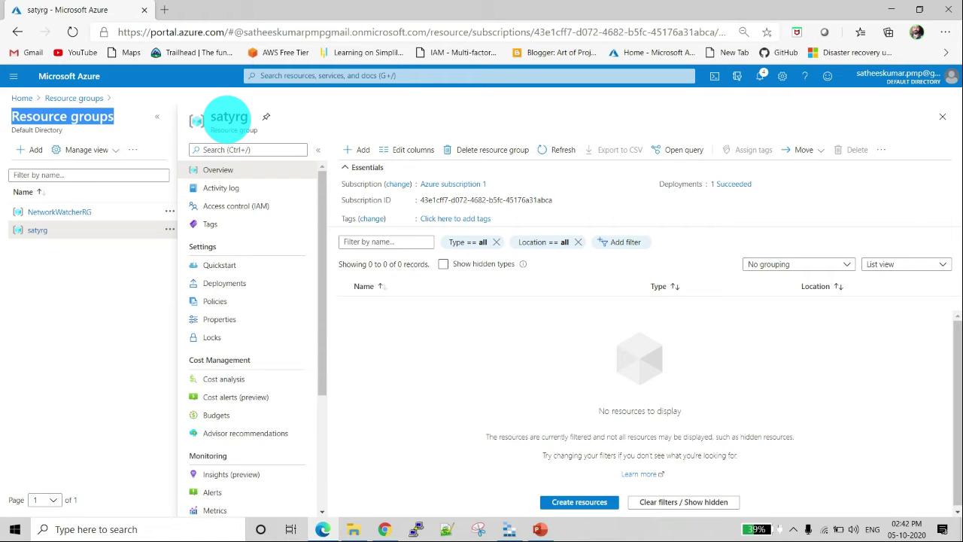
click(228, 117)
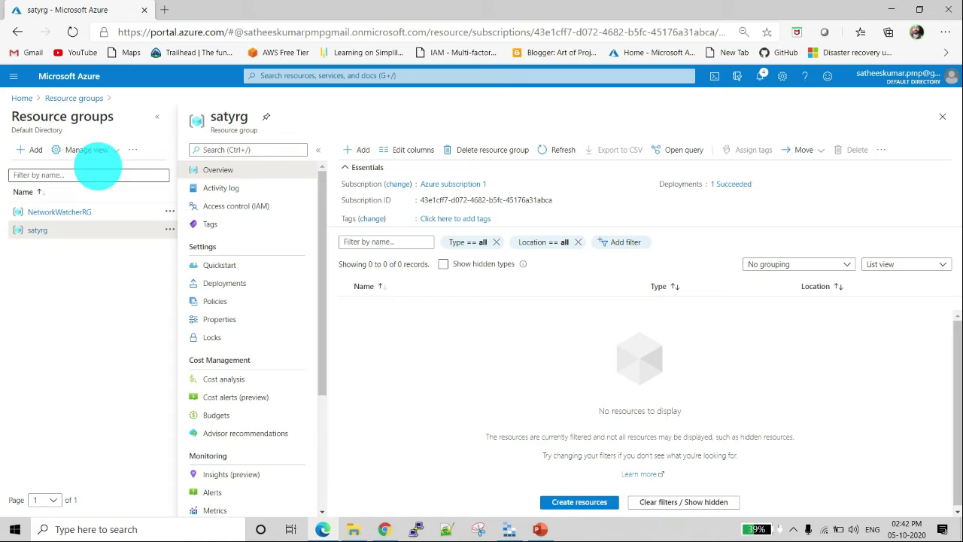
Step: Create a resource group named satyrg1 from the Resource groups page, keeping the default subscription and region
click(358, 150)
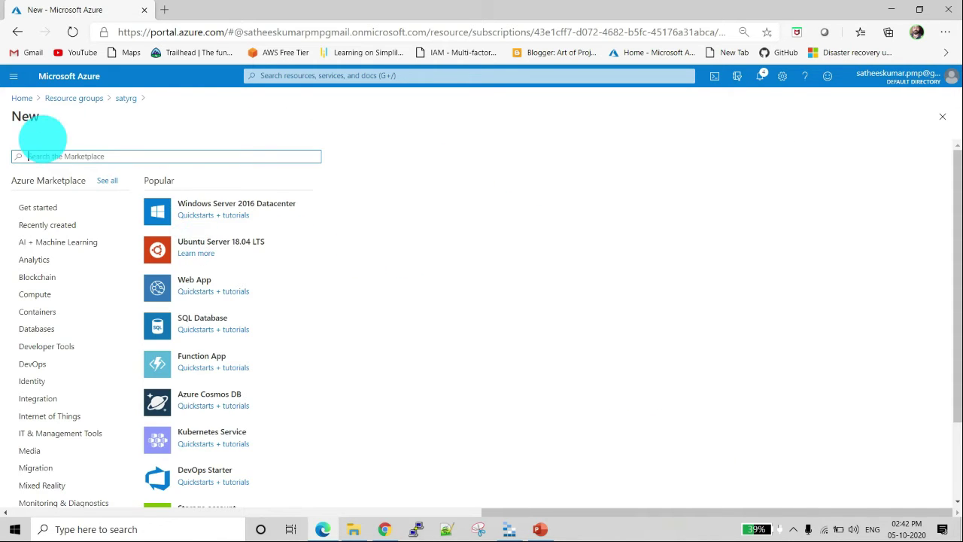
click(74, 98)
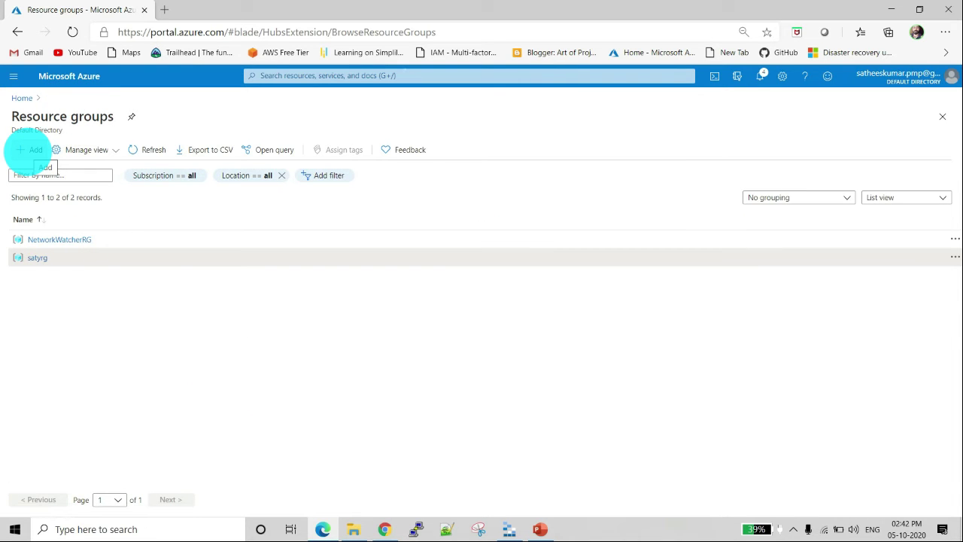
click(30, 150)
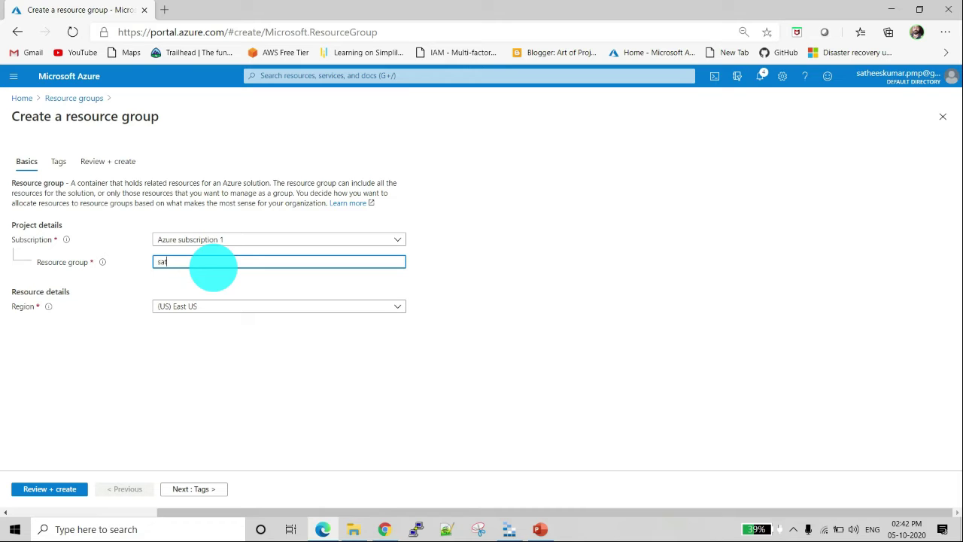
click(213, 267)
text(satyrg)
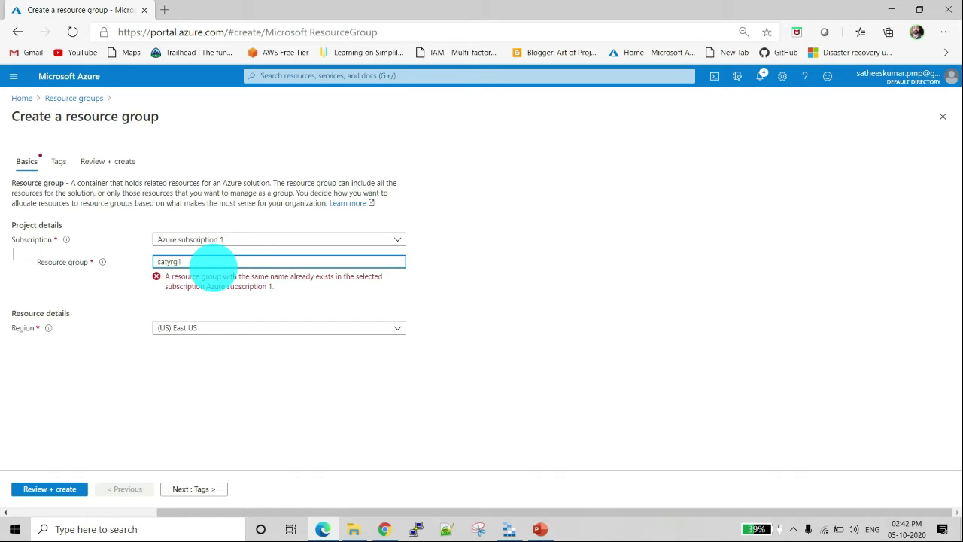
text(1)
key(Tab)
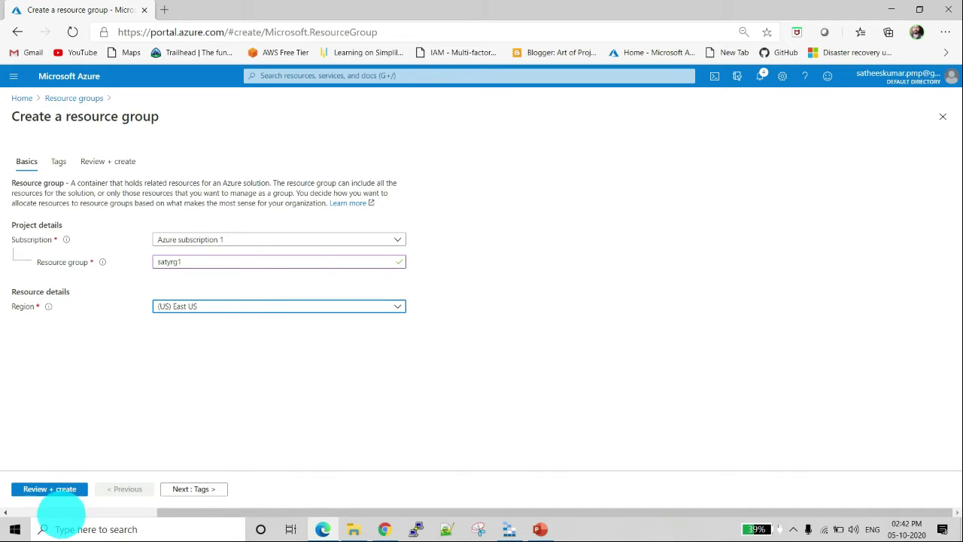
click(56, 489)
click(53, 490)
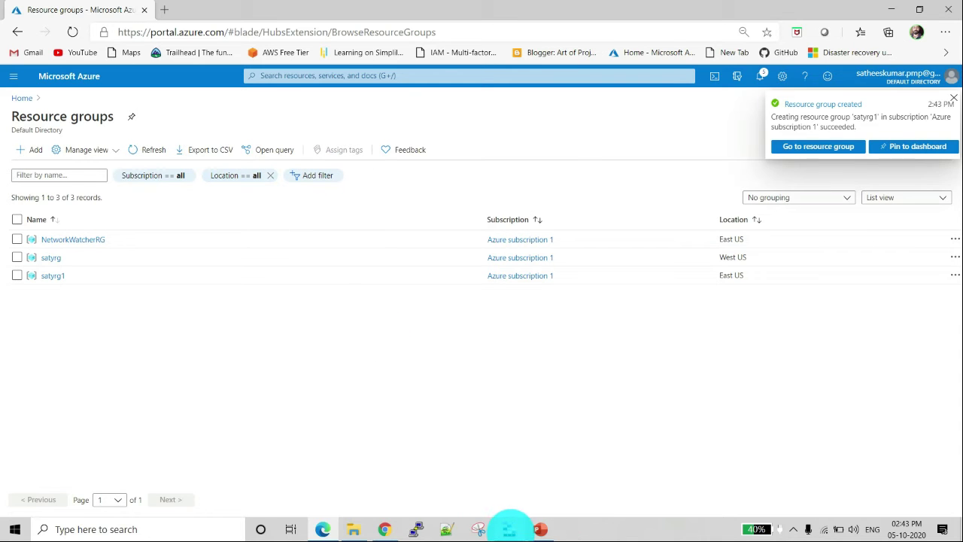
Step: Switch to Azure Storage Explorer, refresh all resources to inspect satyrg1 under Disks, and close the satyrg1 and Settings pages
click(510, 530)
click(194, 82)
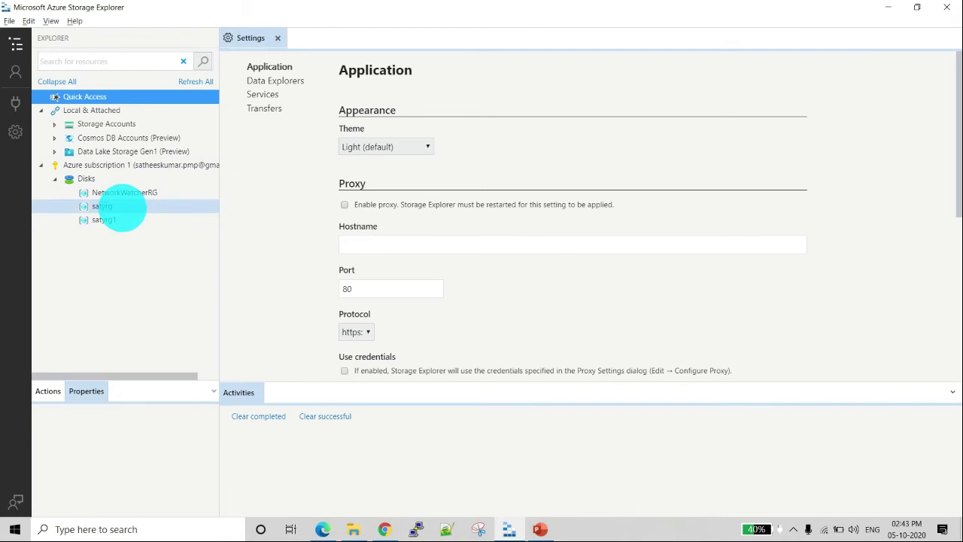
click(114, 220)
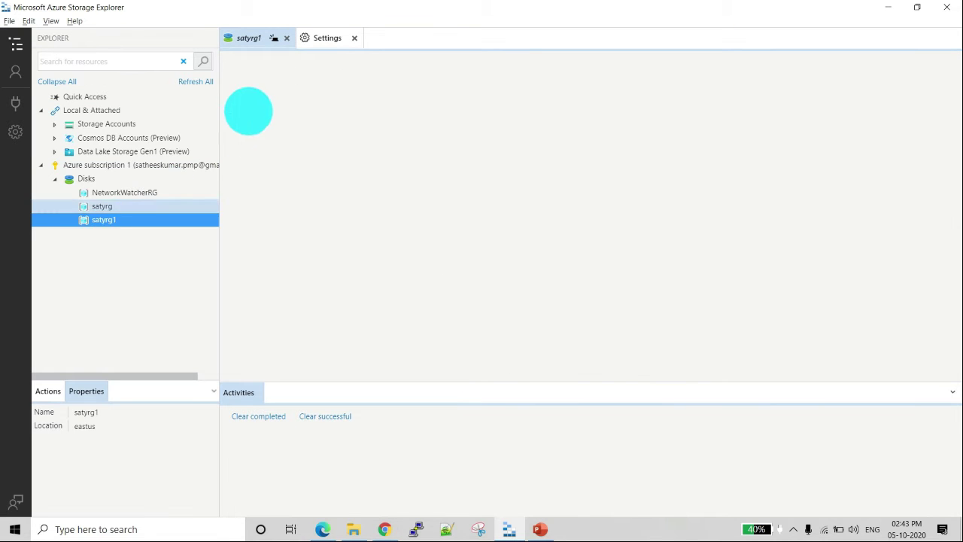
click(286, 37)
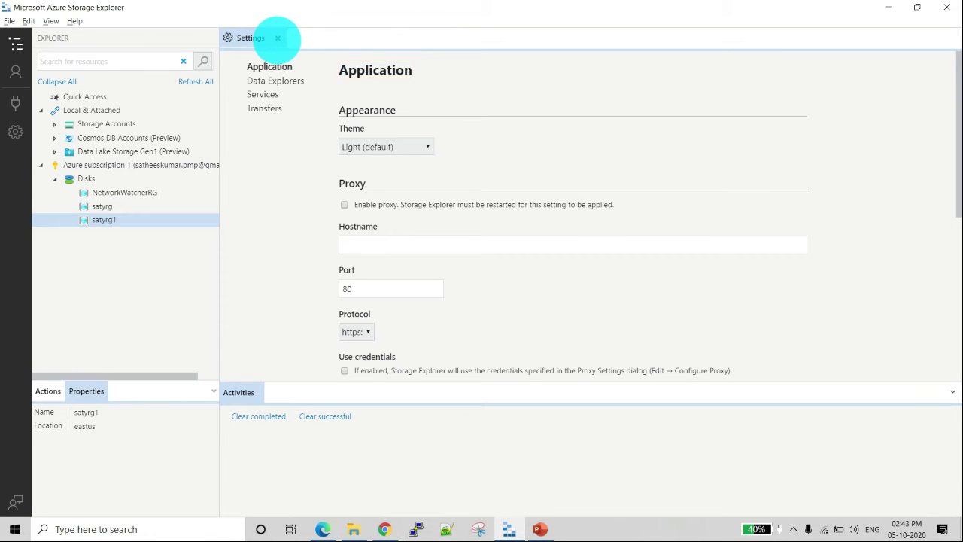
click(277, 38)
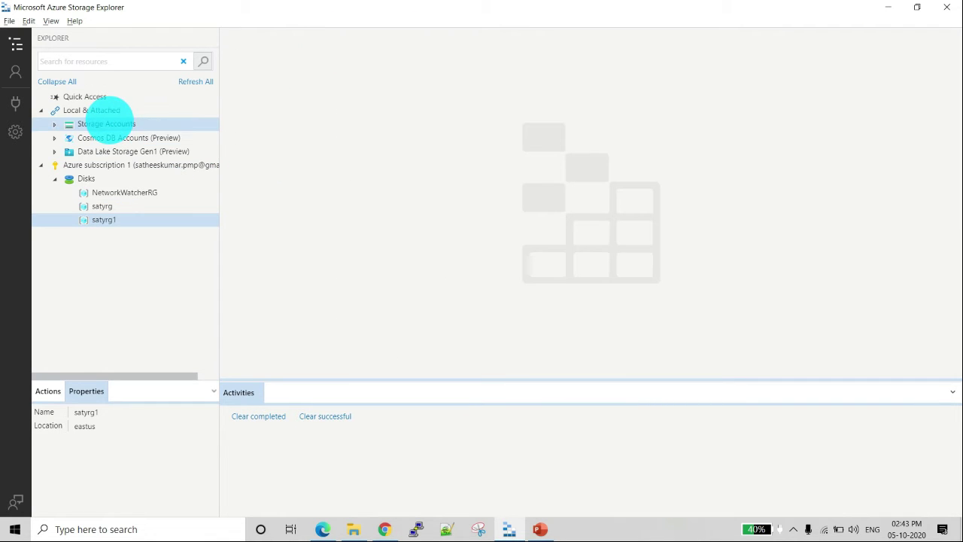
Step: Expand Storage Accounts and its Attached Containers to examine the Blob Containers node
click(106, 122)
click(54, 123)
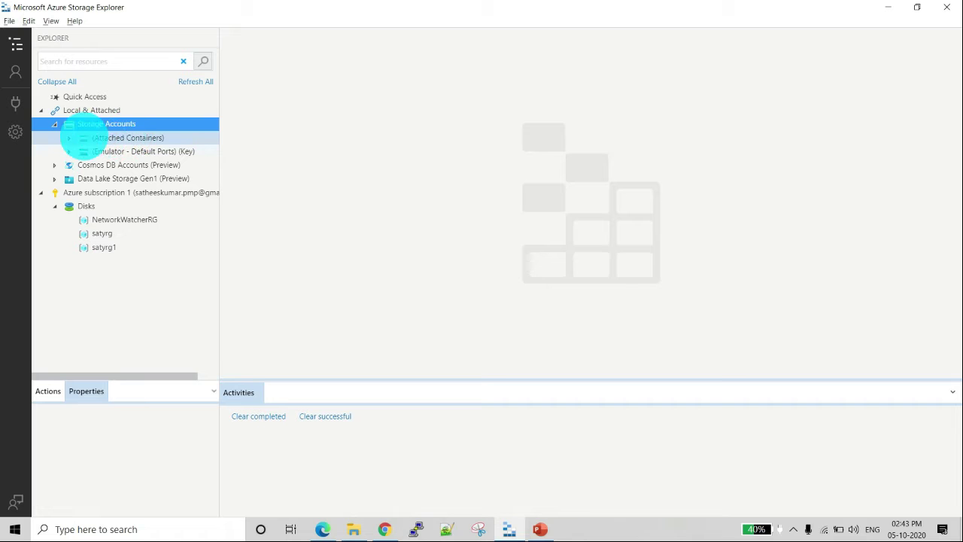
click(69, 138)
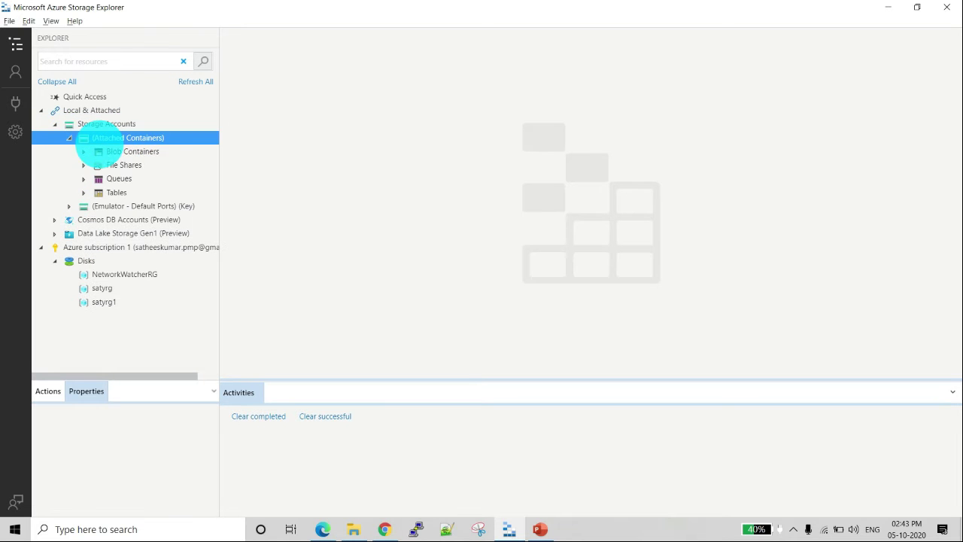
click(82, 152)
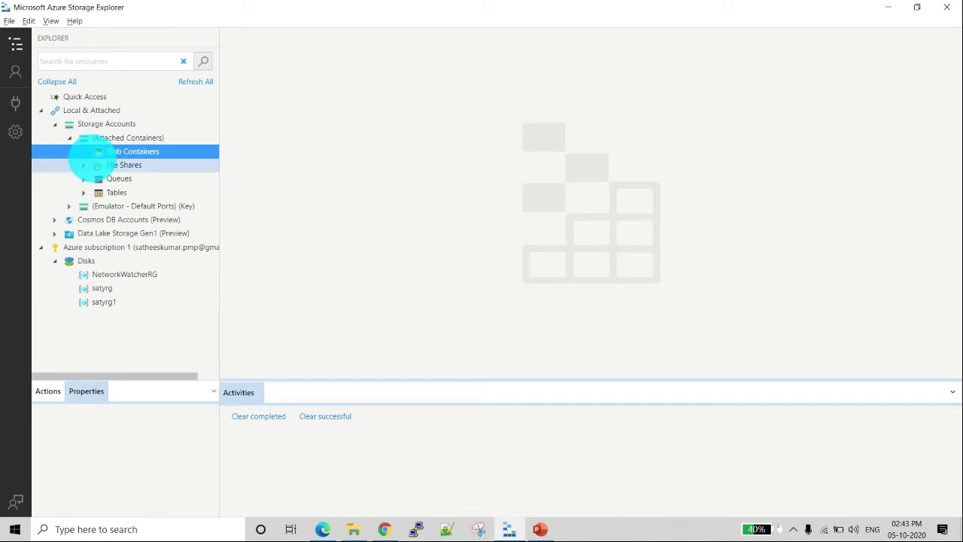
Step: Switch to the Azure portal in the browser and start a new storage account from the Storage accounts page
click(323, 530)
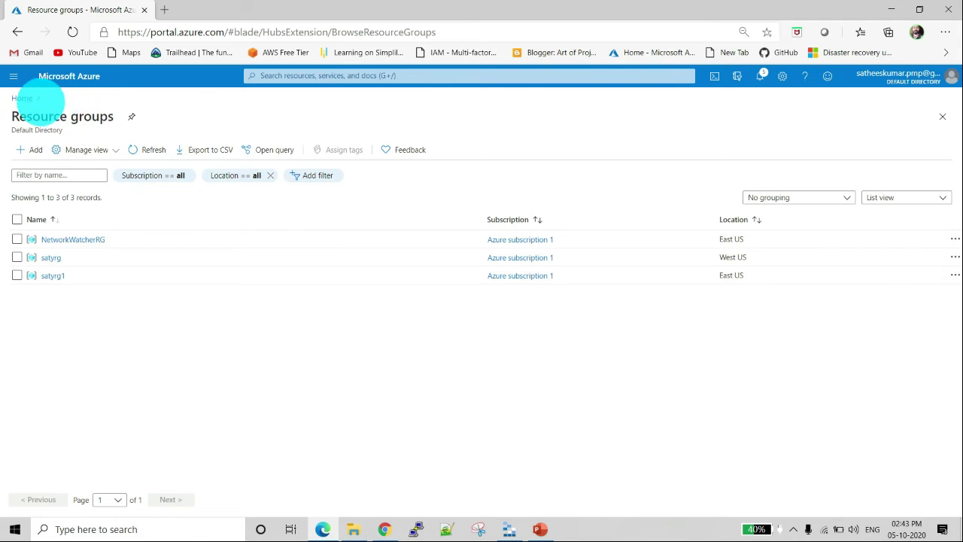
click(21, 98)
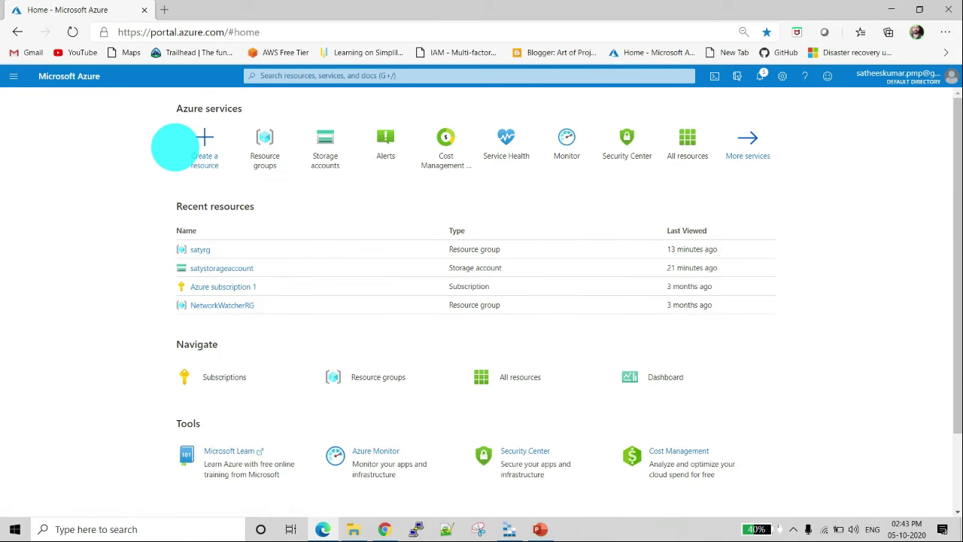
click(320, 140)
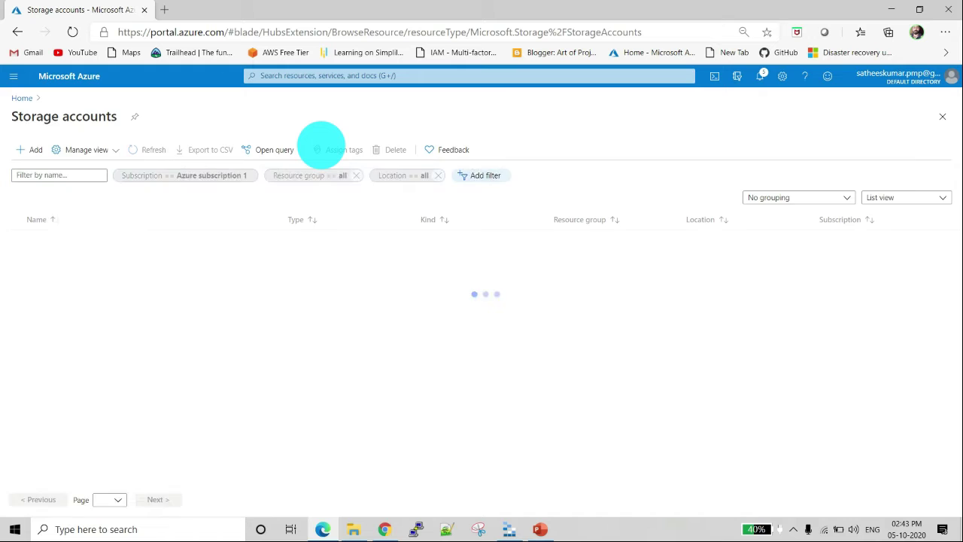
click(31, 150)
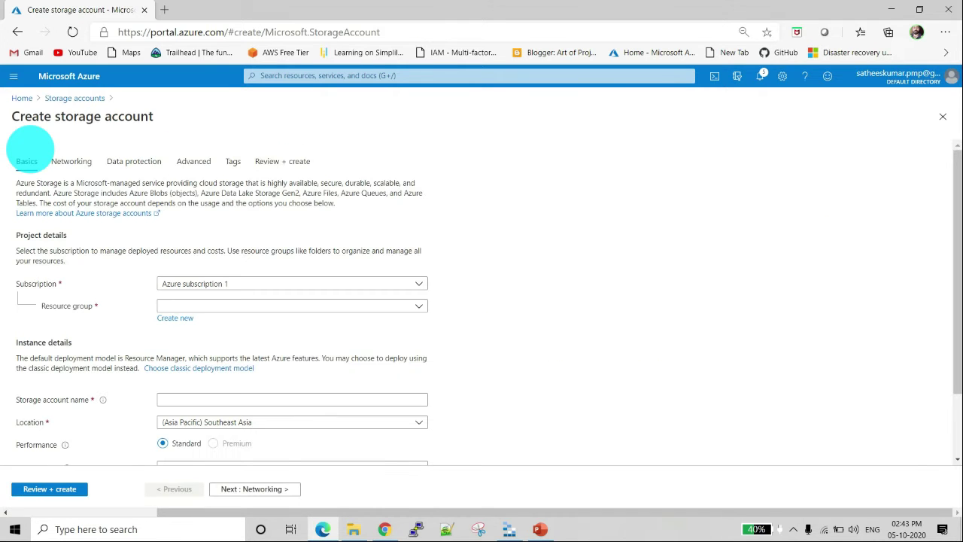
Step: Assign the storage account to resource group satyrg and name it satystorage1
click(199, 304)
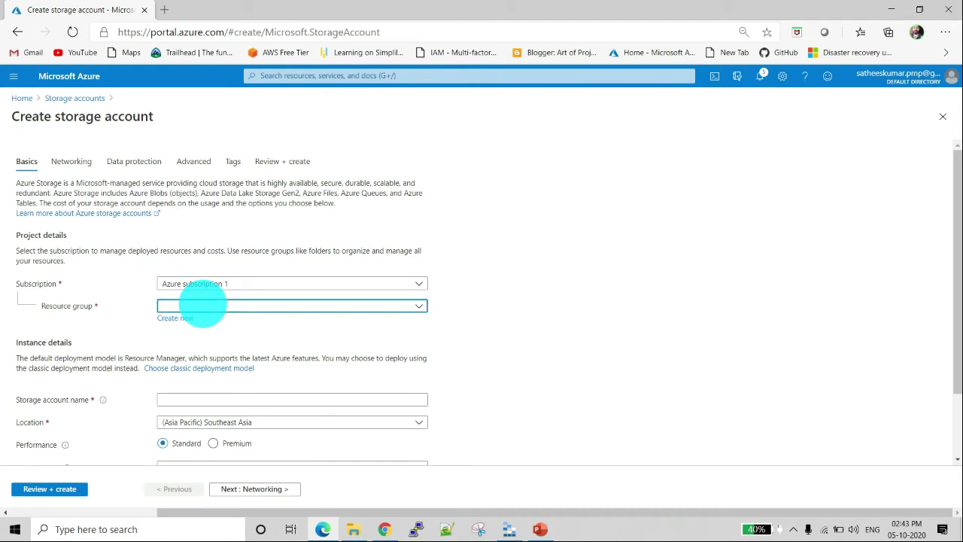
click(204, 363)
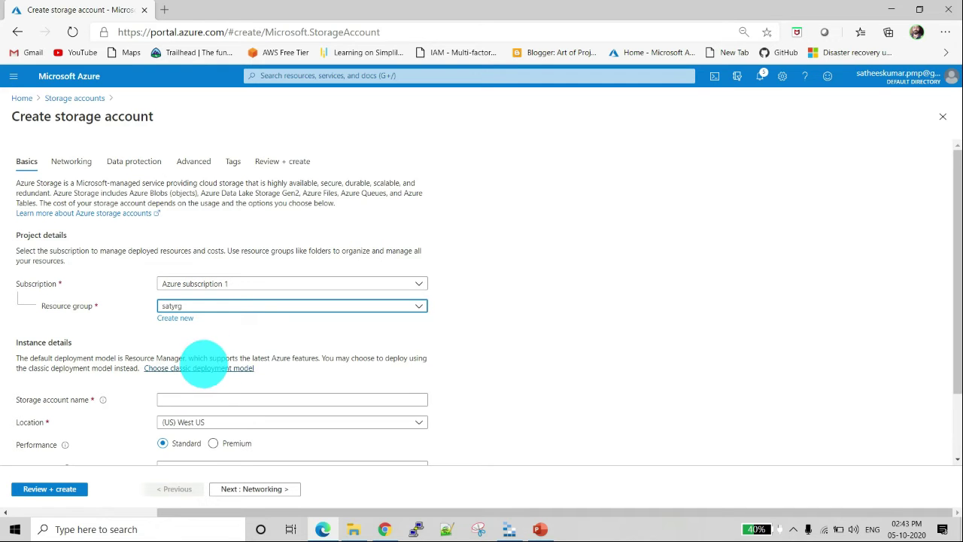
click(230, 399)
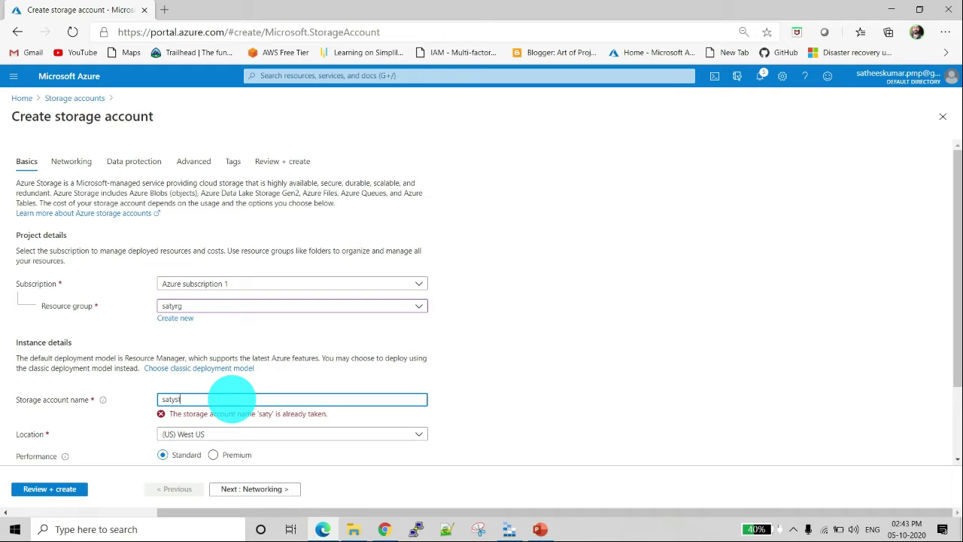
text(orage1)
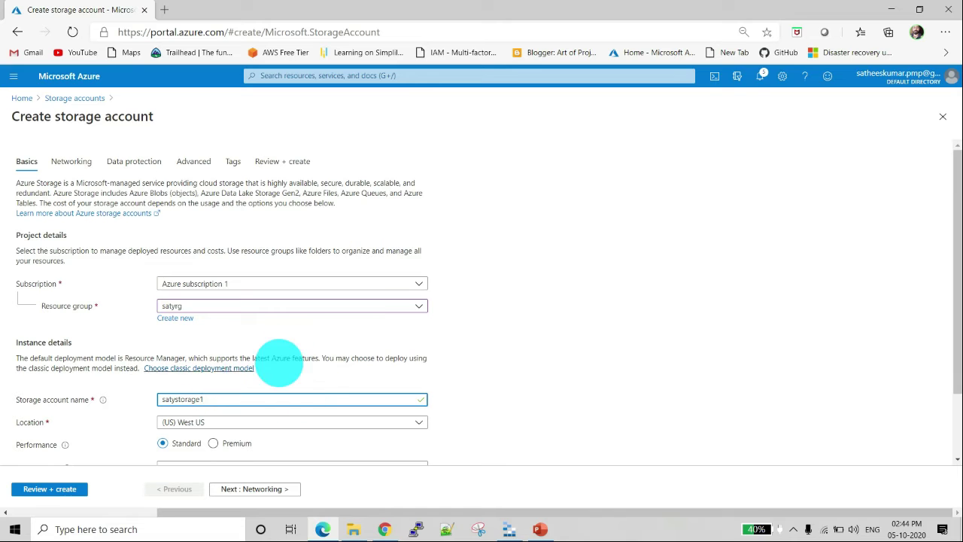
Step: Set the account kind to BlobStorage and the replication to Locally-redundant storage (LRS)
scroll(530, 362, down, 1)
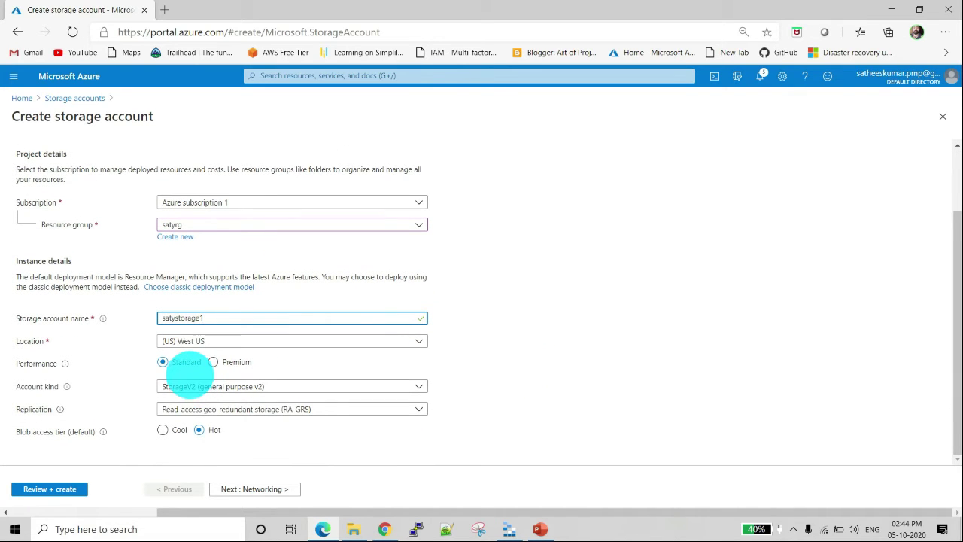
click(246, 386)
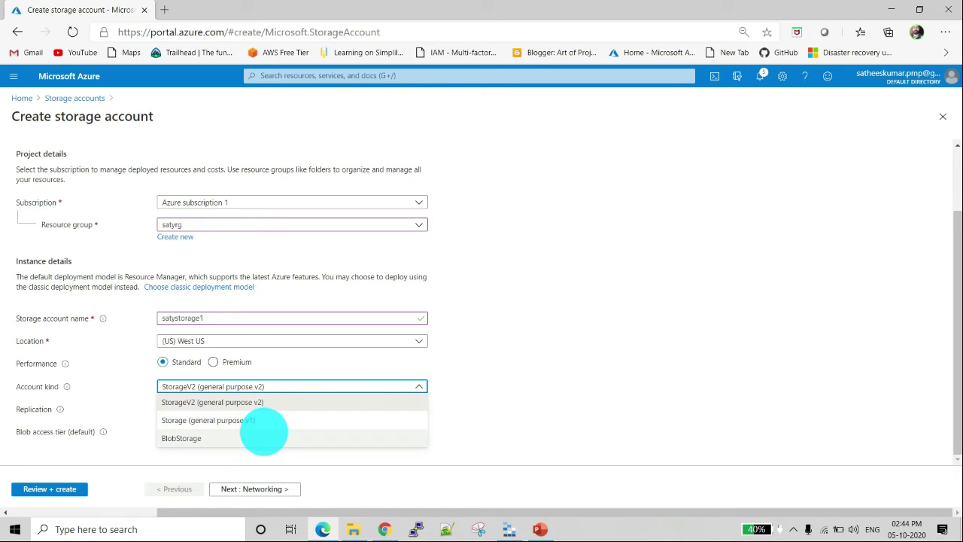
click(258, 437)
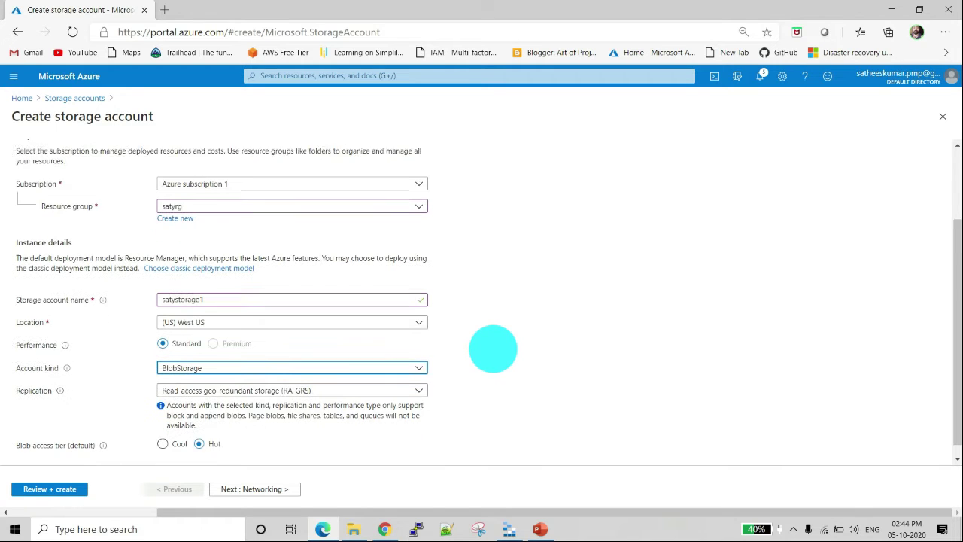
scroll(489, 348, down, 1)
click(248, 377)
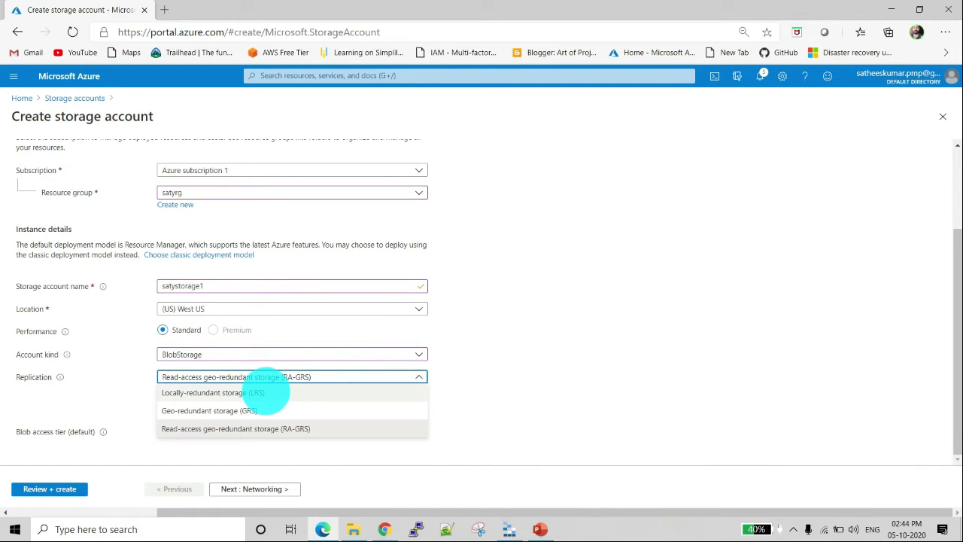
click(267, 392)
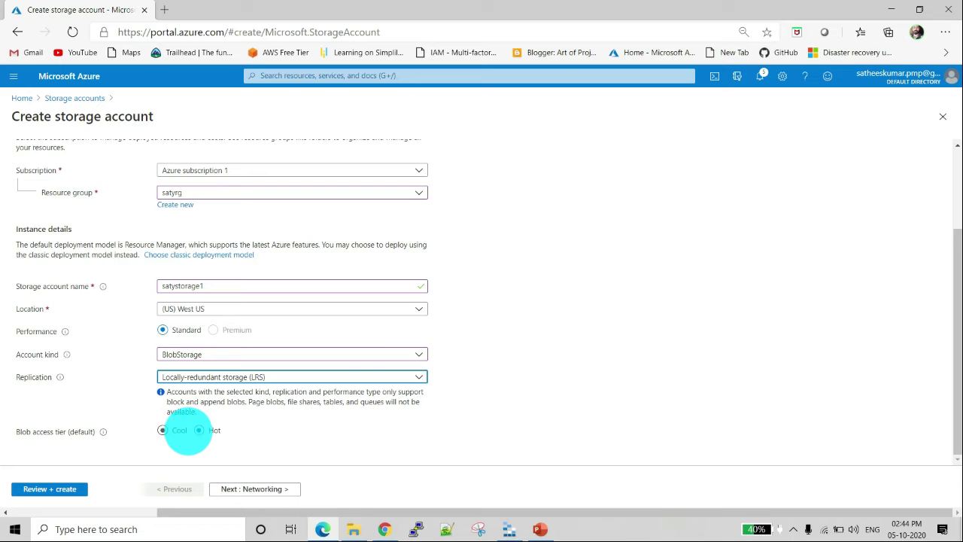
Step: Keep the default networking, data protection, advanced and tag settings, and create the storage account
click(241, 488)
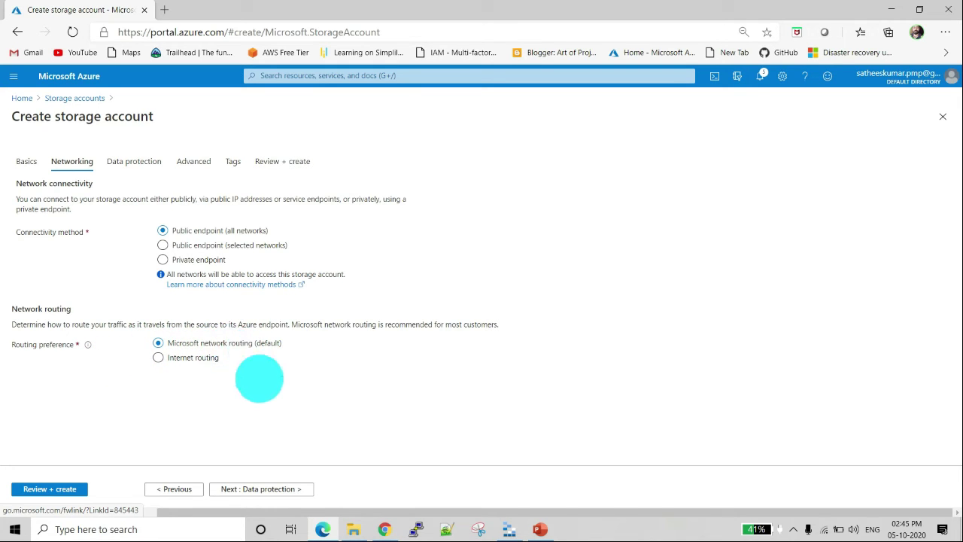
click(275, 489)
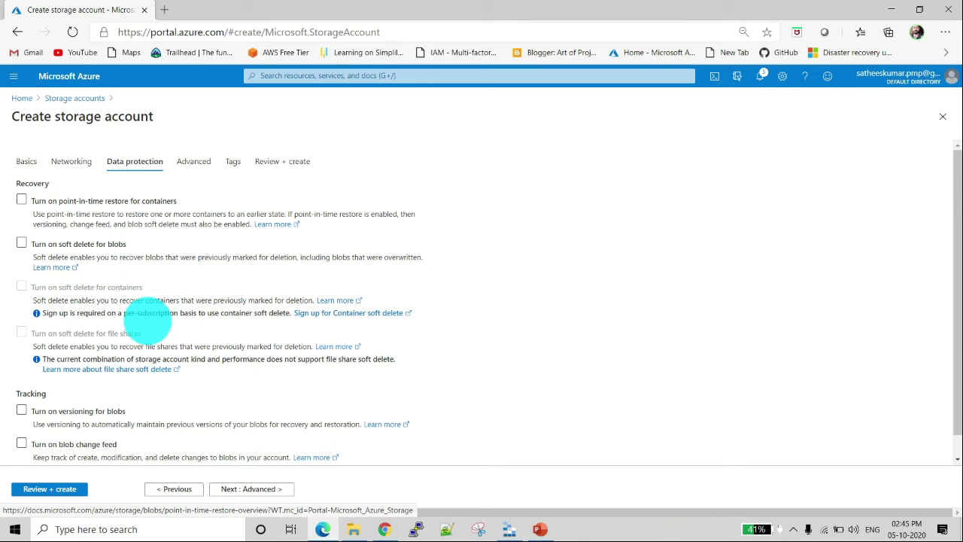
click(248, 489)
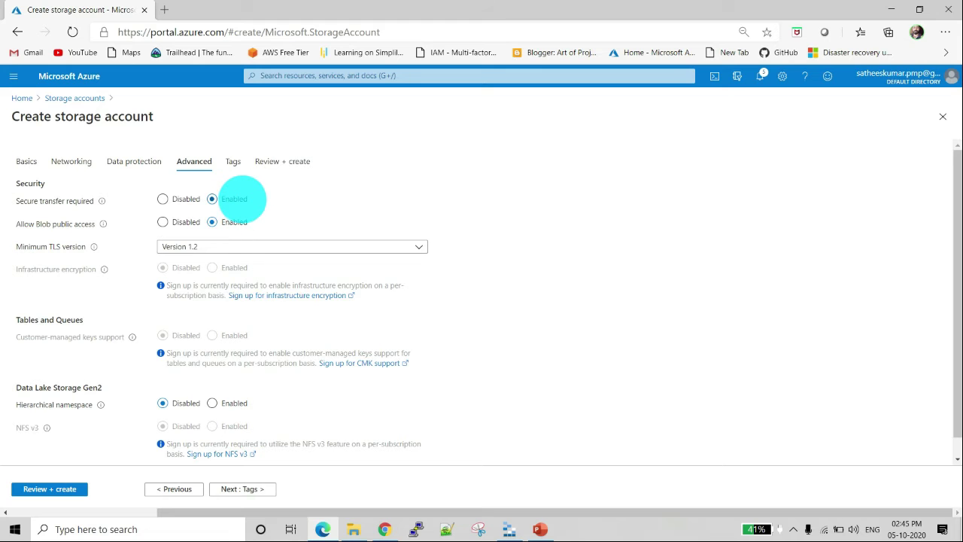
scroll(257, 369, down, 1)
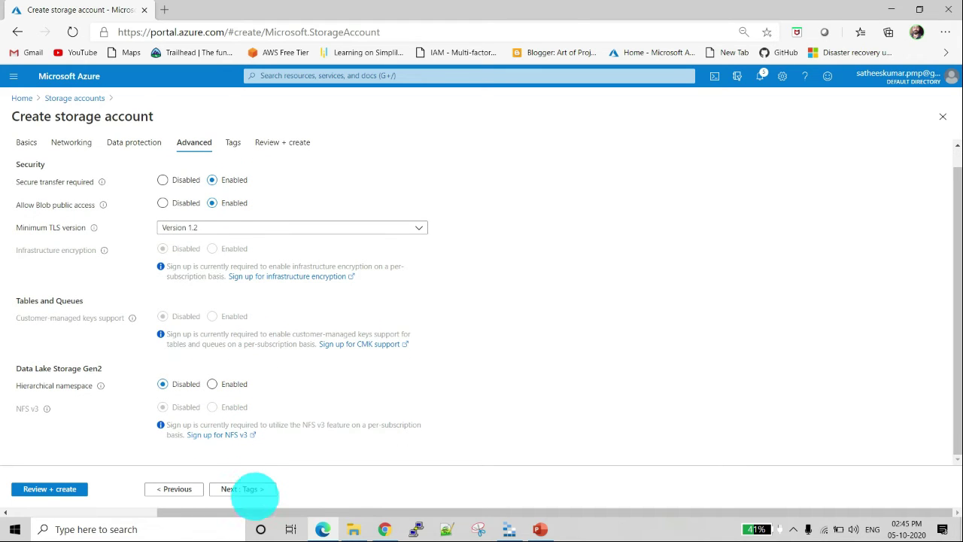
click(248, 490)
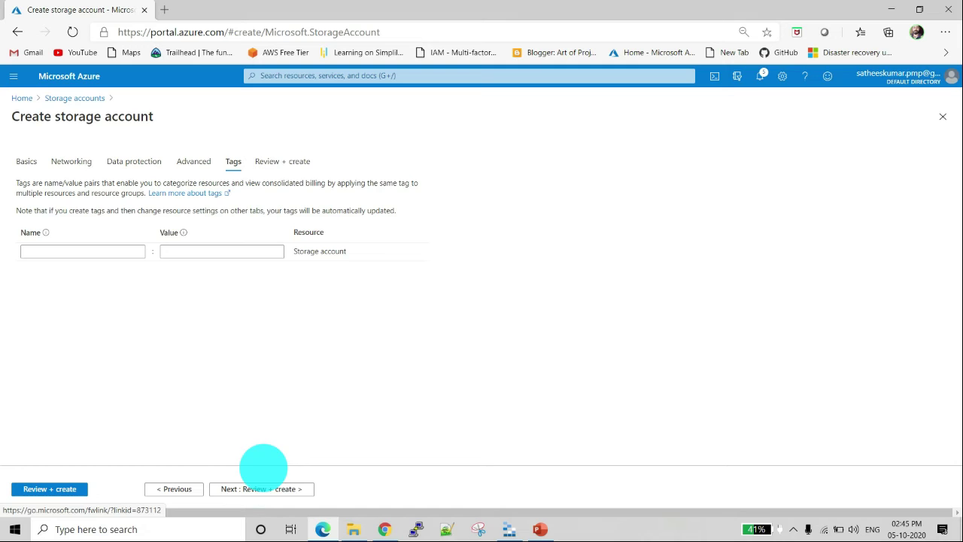
click(263, 489)
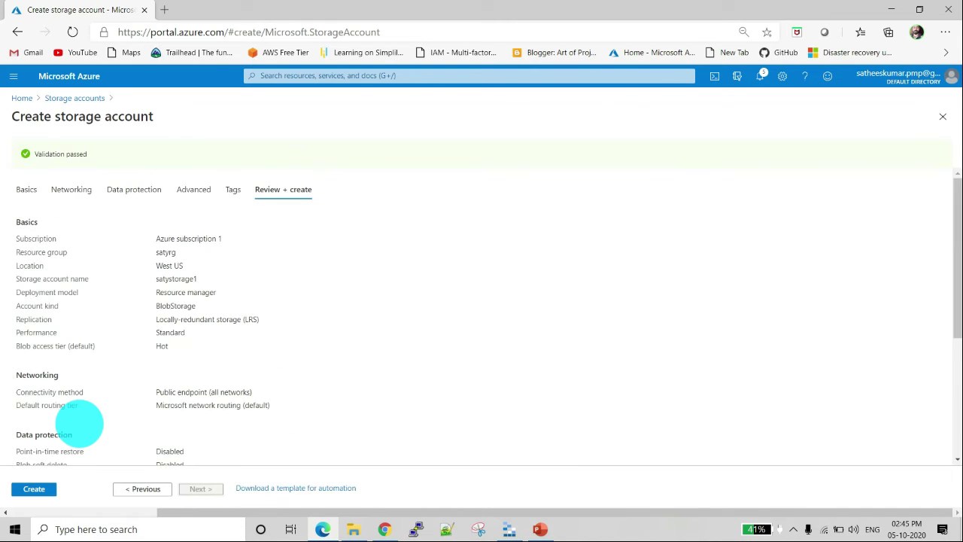
click(32, 489)
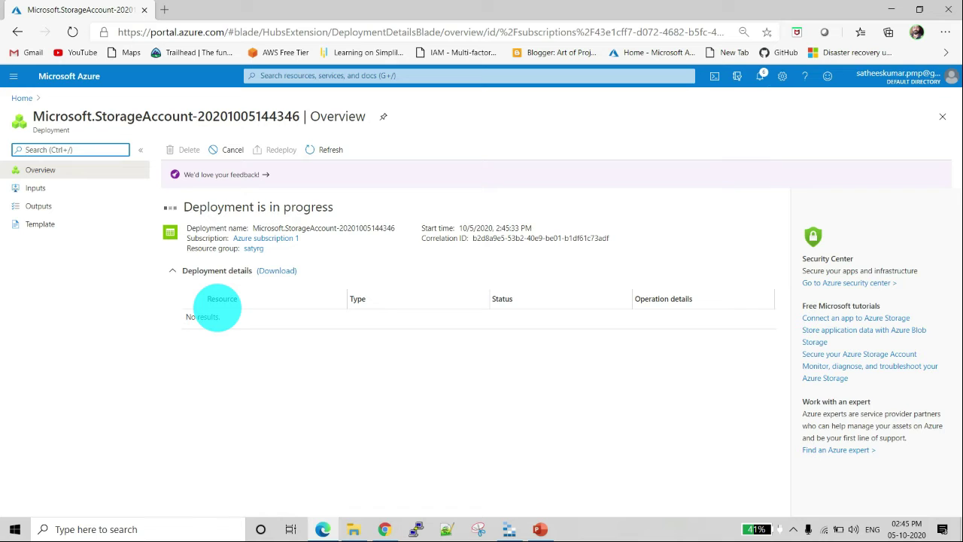
Step: Check the deployment notifications and open the deployed satystorage1 resource to review its overview
click(762, 75)
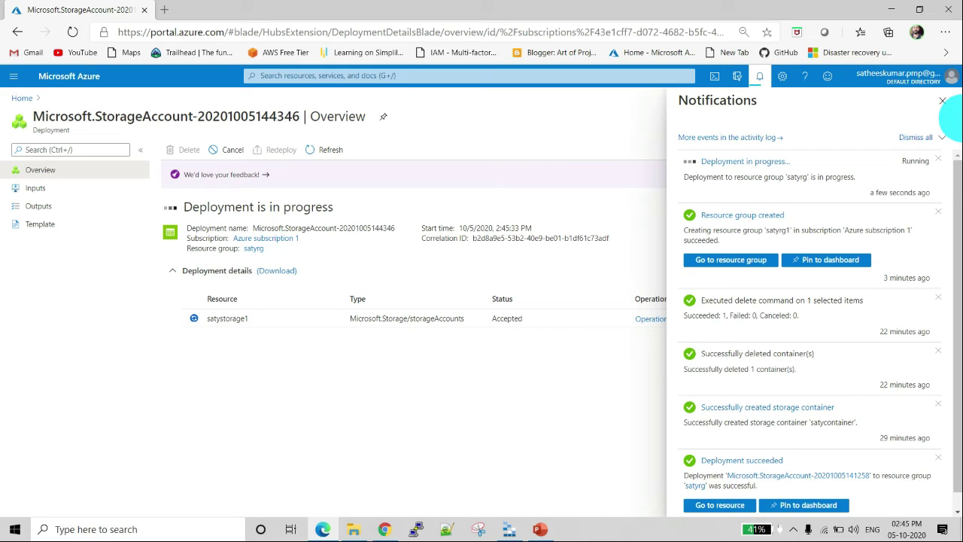
click(942, 103)
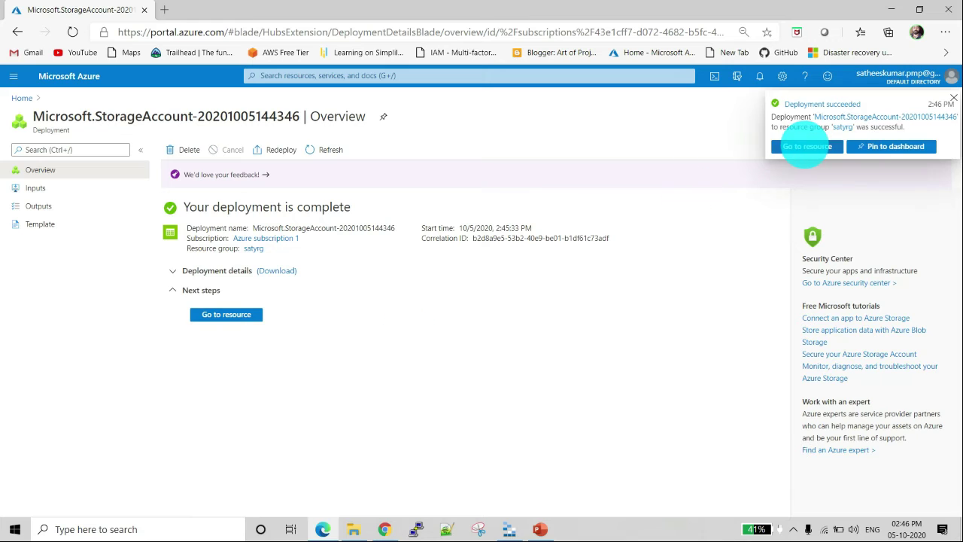
click(806, 146)
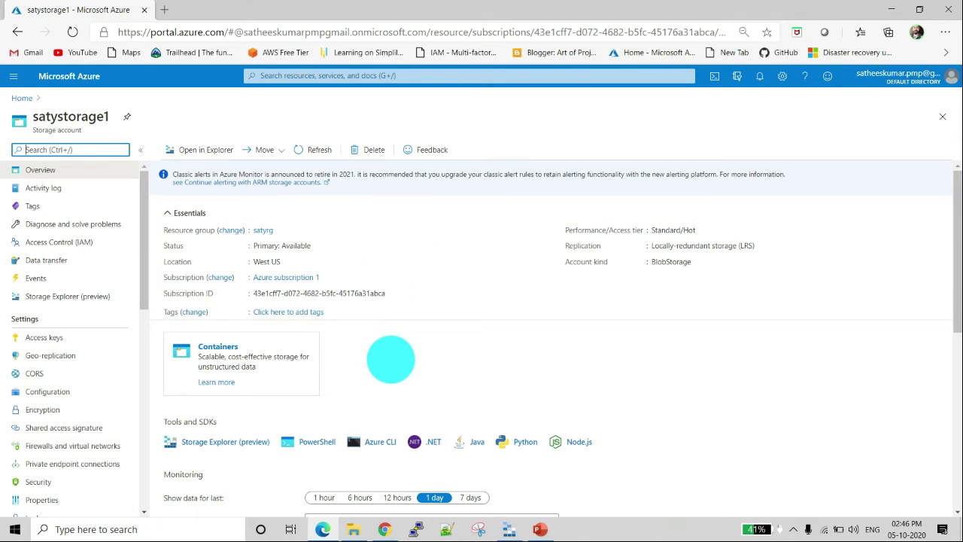
scroll(391, 359, down, 2)
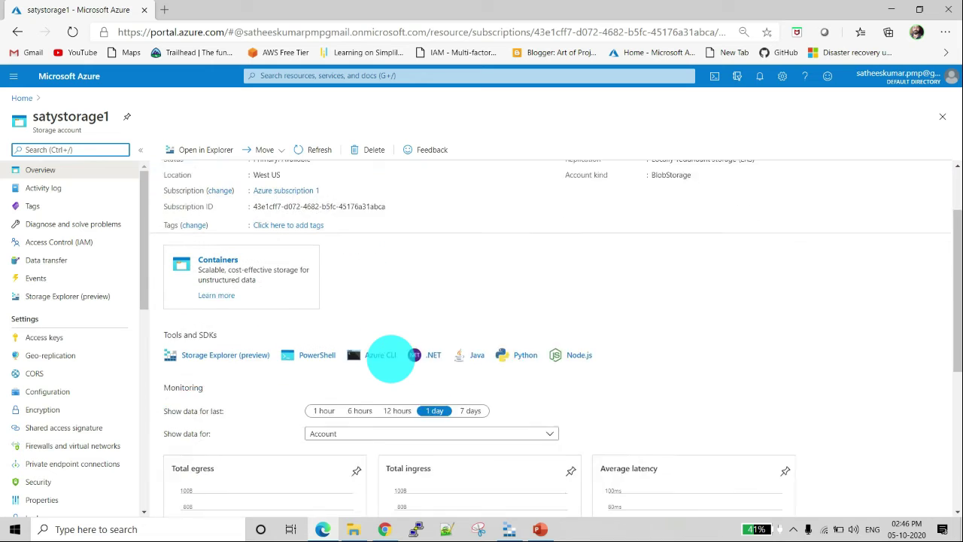
scroll(390, 337, up, 2)
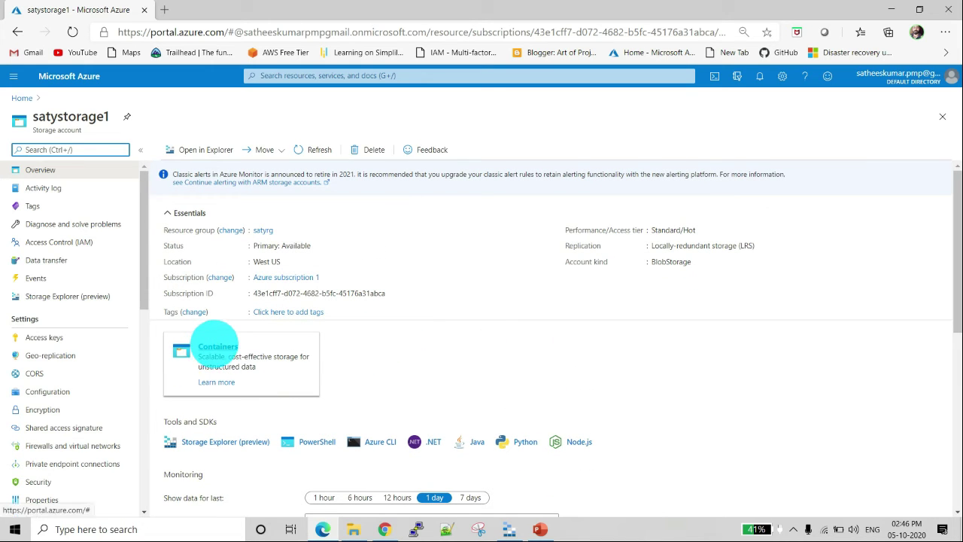
Step: Create a container named satycontainer in satystorage1 with public access level Blob (anonymous read access for blobs only), keeping the default encryption scope
click(216, 346)
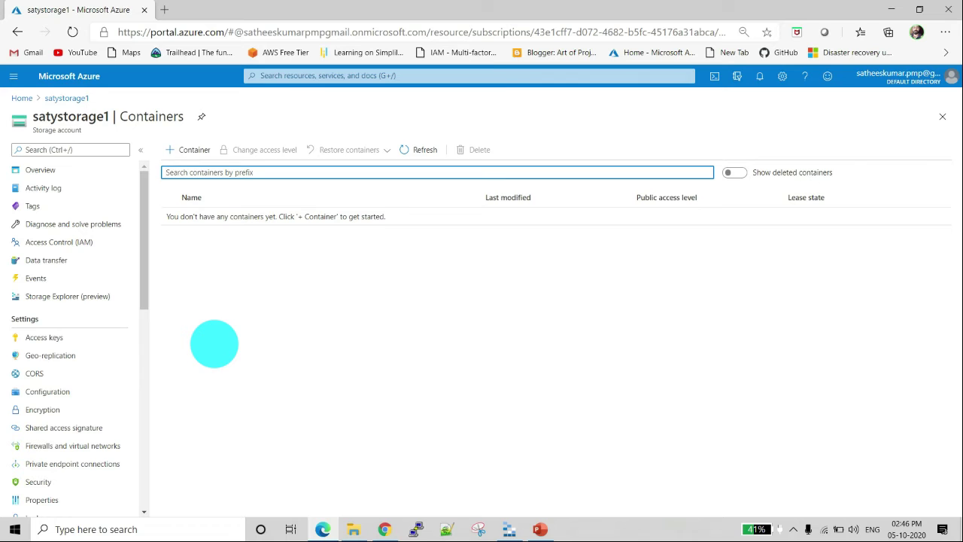
click(188, 149)
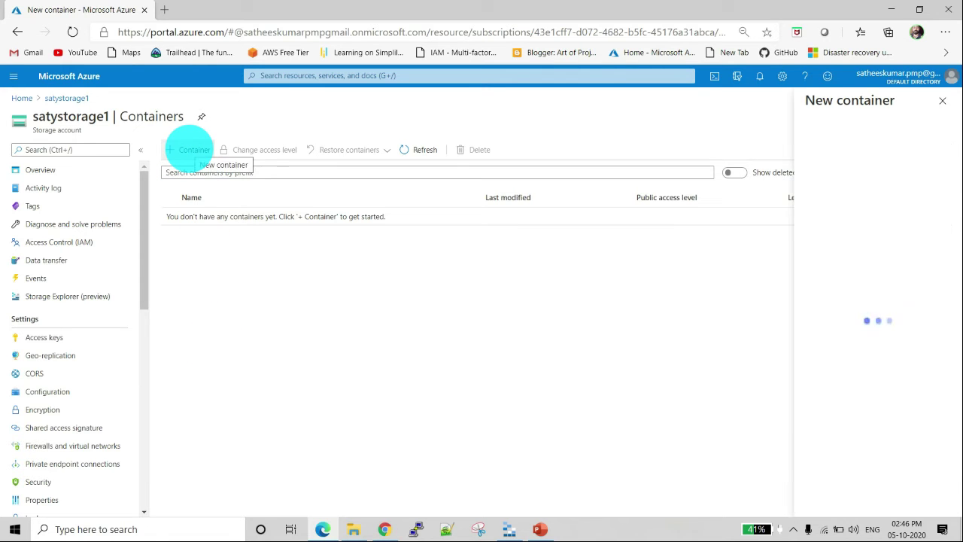
text(s)
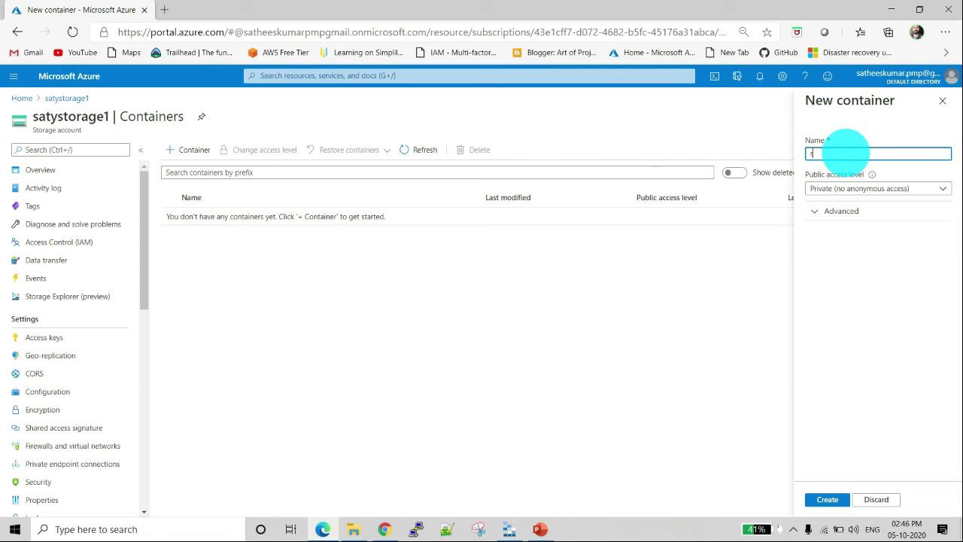
text(atycontainer)
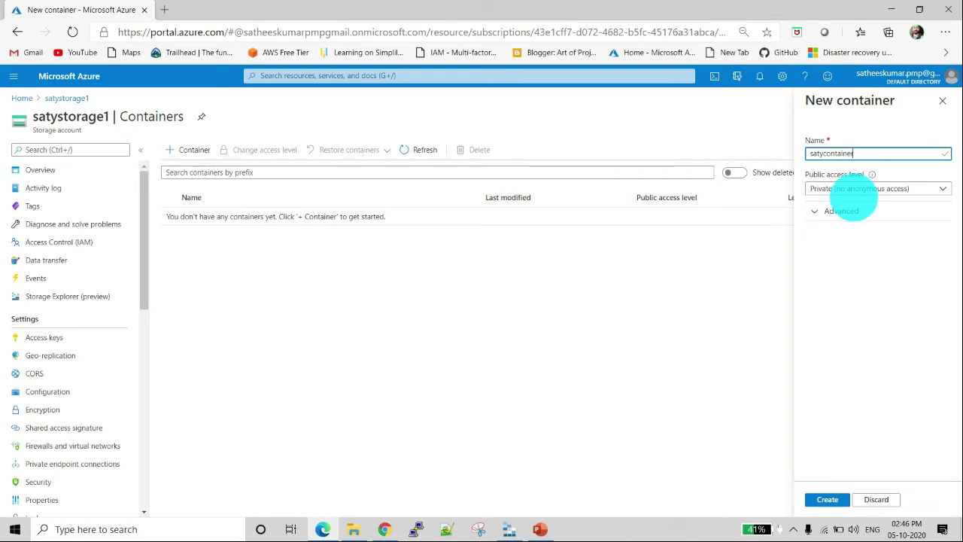
click(855, 188)
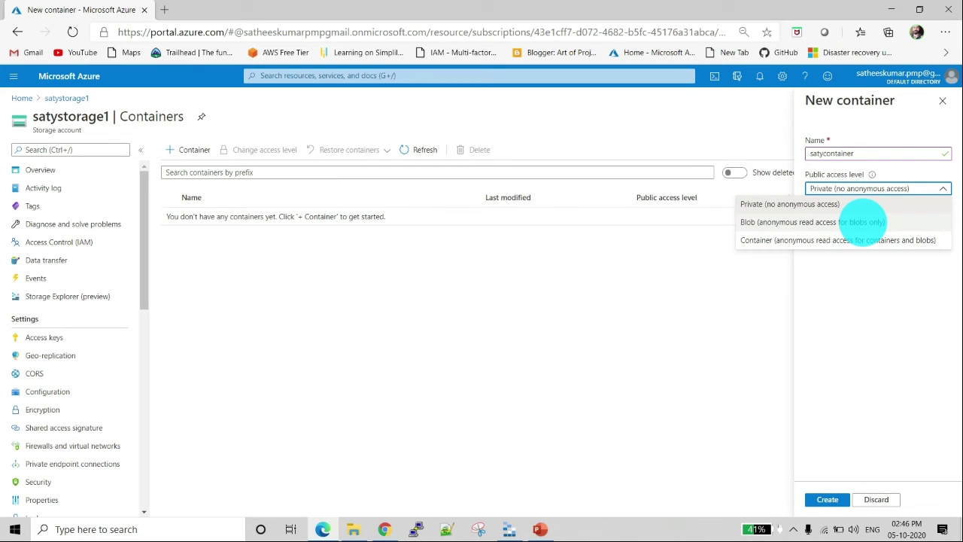
click(863, 222)
click(847, 272)
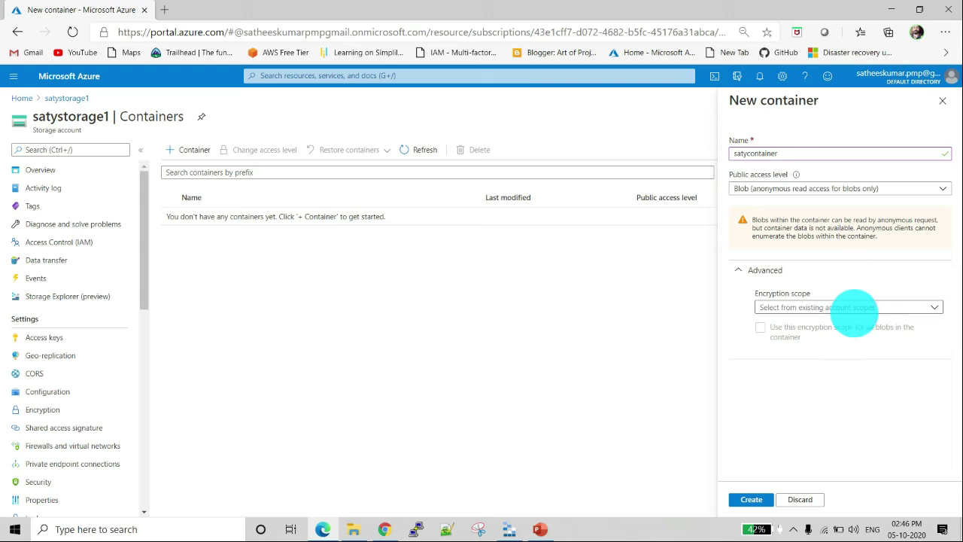
click(860, 306)
click(849, 435)
click(749, 499)
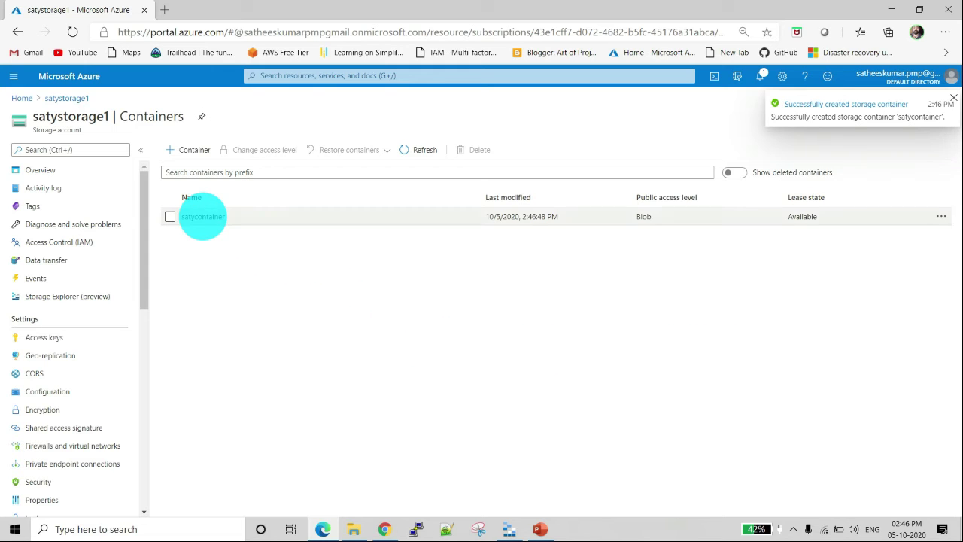
Step: Open satycontainer to view its contents, and switch back to Azure Storage Explorer
click(202, 216)
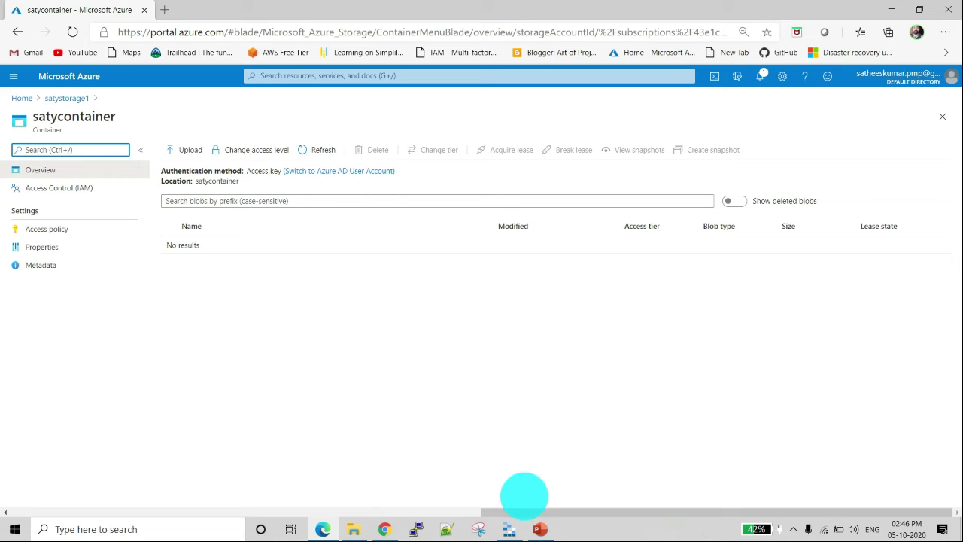
mouse_move(511, 528)
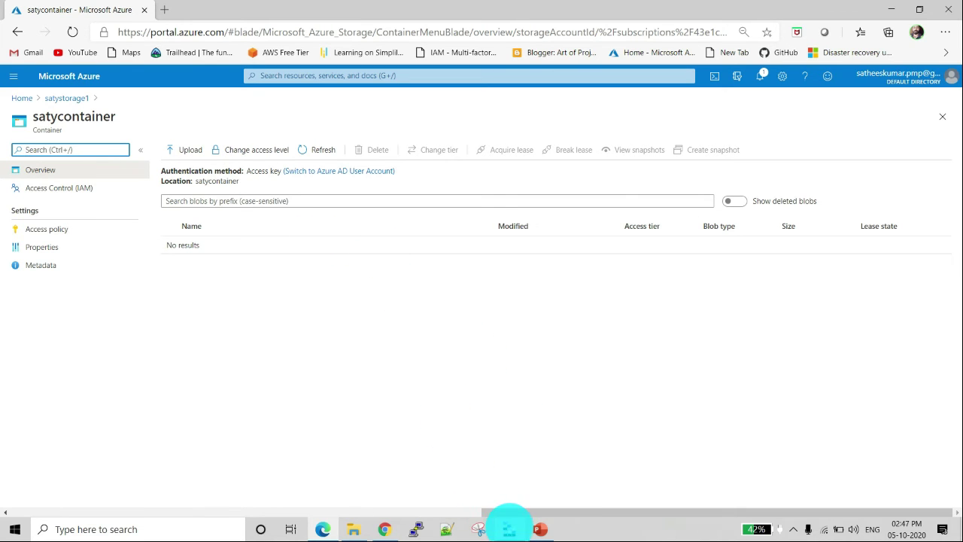
click(507, 523)
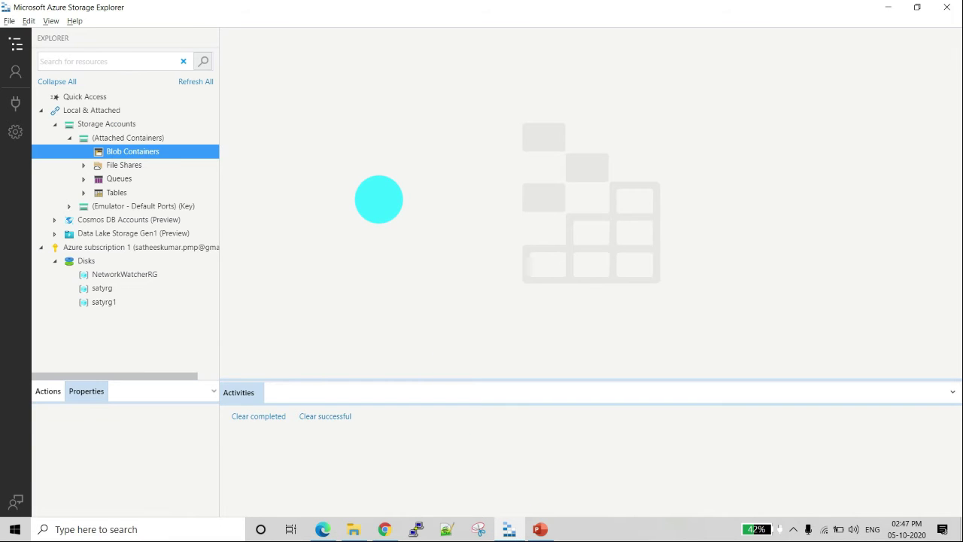
Step: Refresh all resources and expand the local attached containers down to their Blob Containers node
click(195, 81)
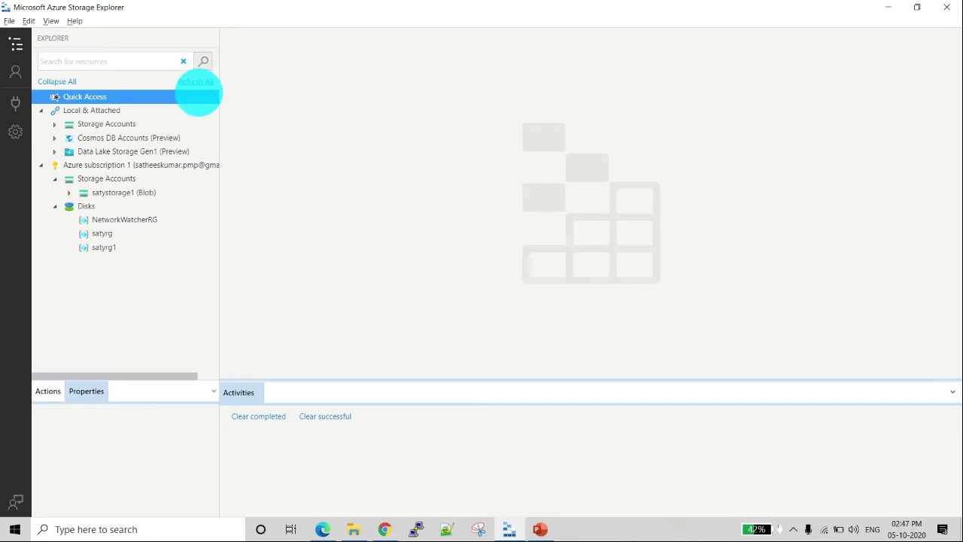
click(54, 124)
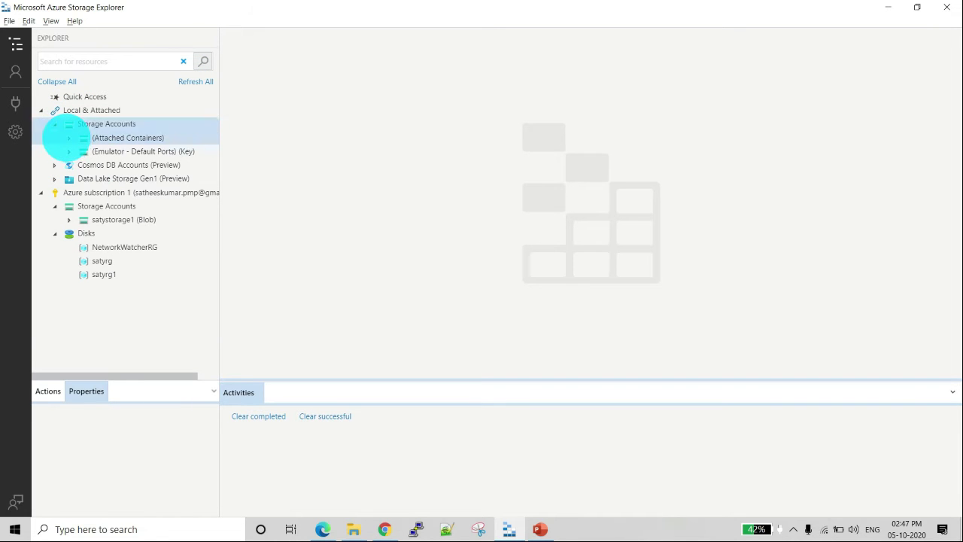
click(68, 138)
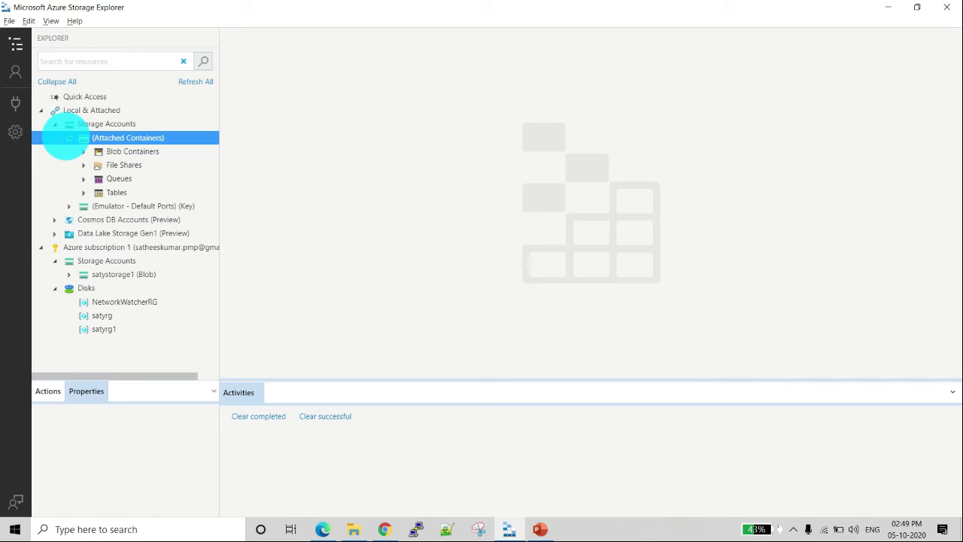
click(81, 151)
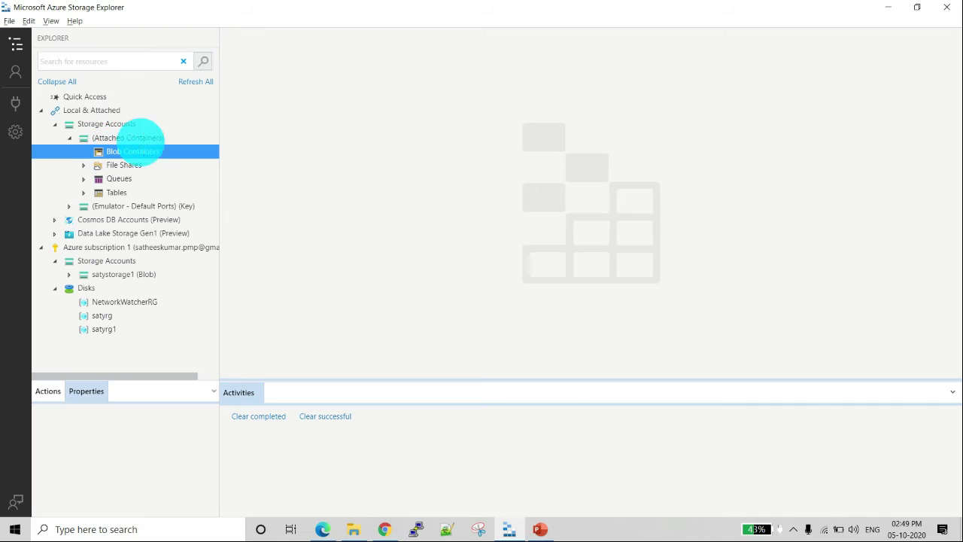
Step: Refresh all resources again and open satycontainer from the blob containers of satystorage1 under the Azure subscription
click(196, 81)
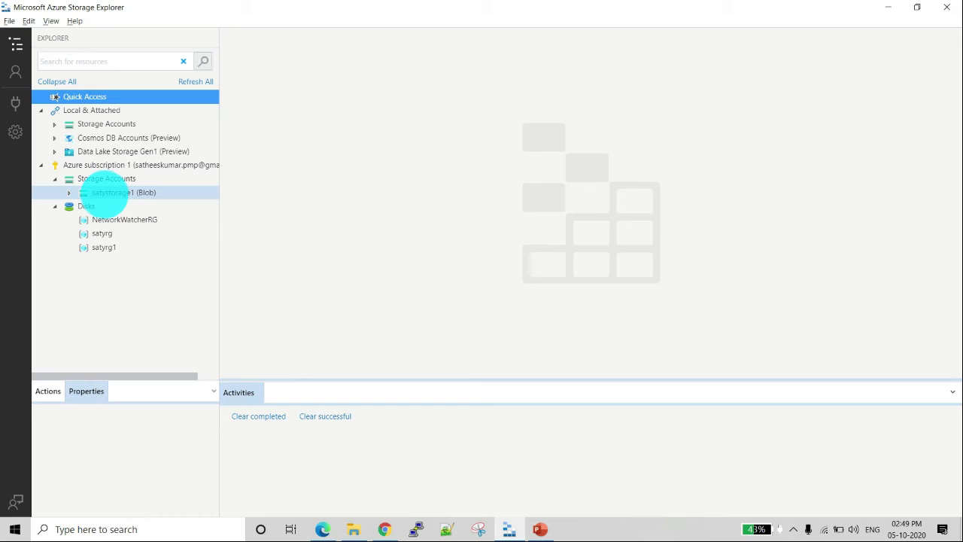
click(109, 193)
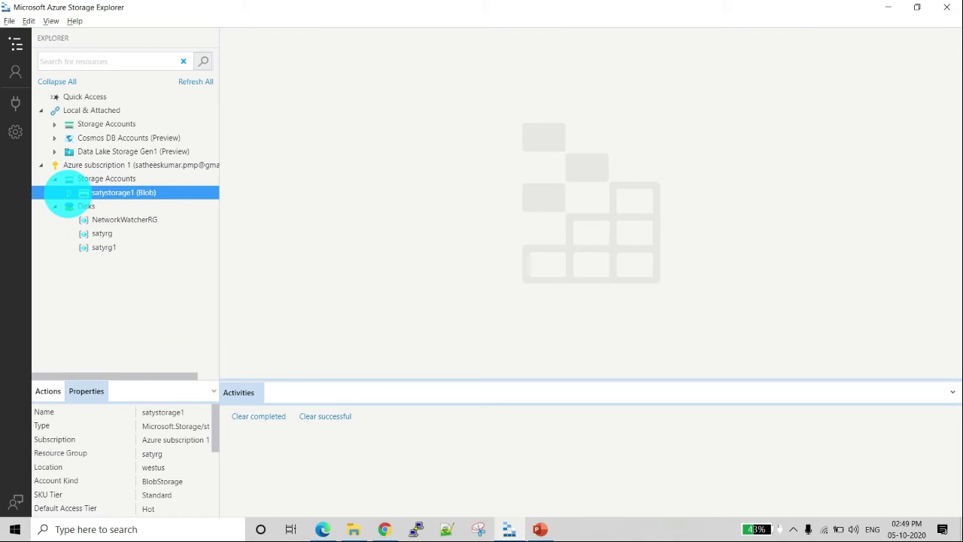
click(68, 193)
double_click(122, 207)
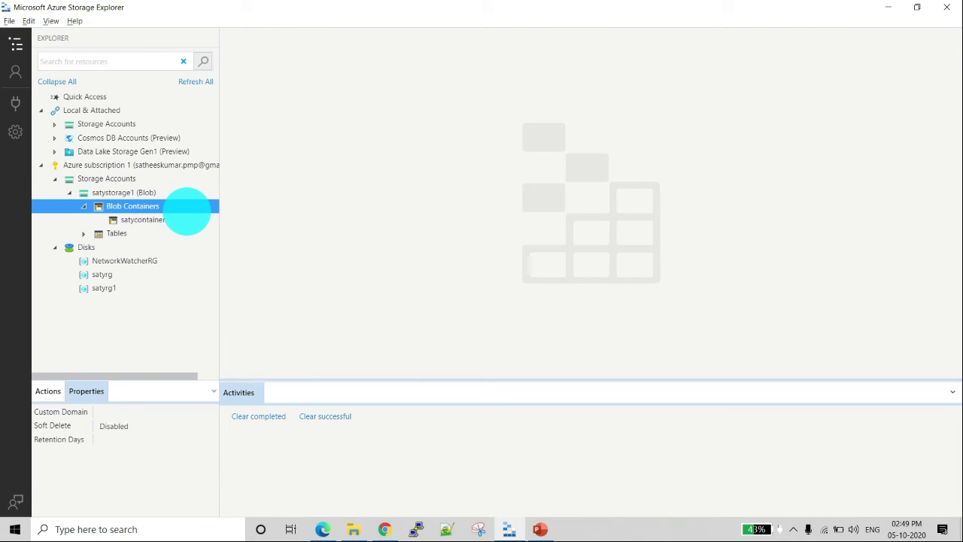
double_click(145, 220)
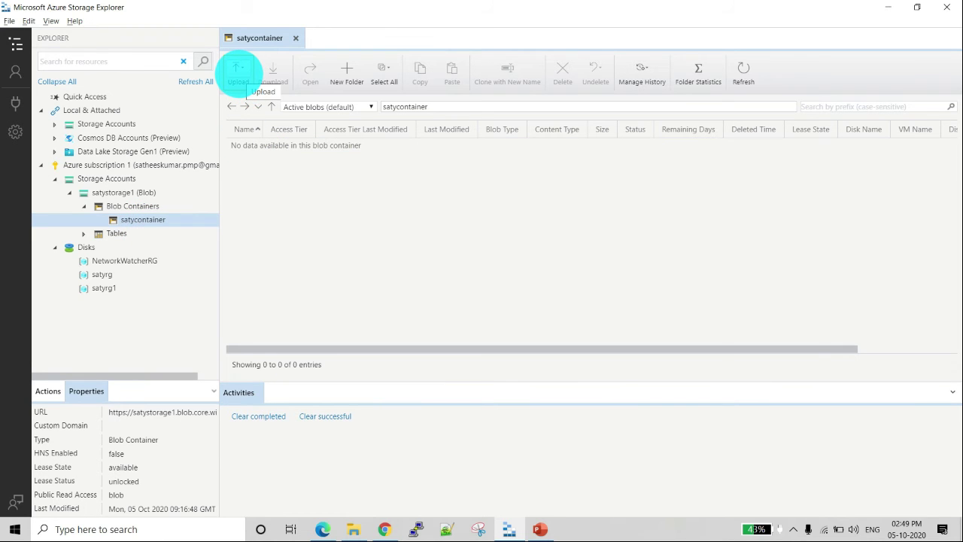
Step: Upload the file background.jpg to the root of satycontainer as a Block Blob
click(239, 71)
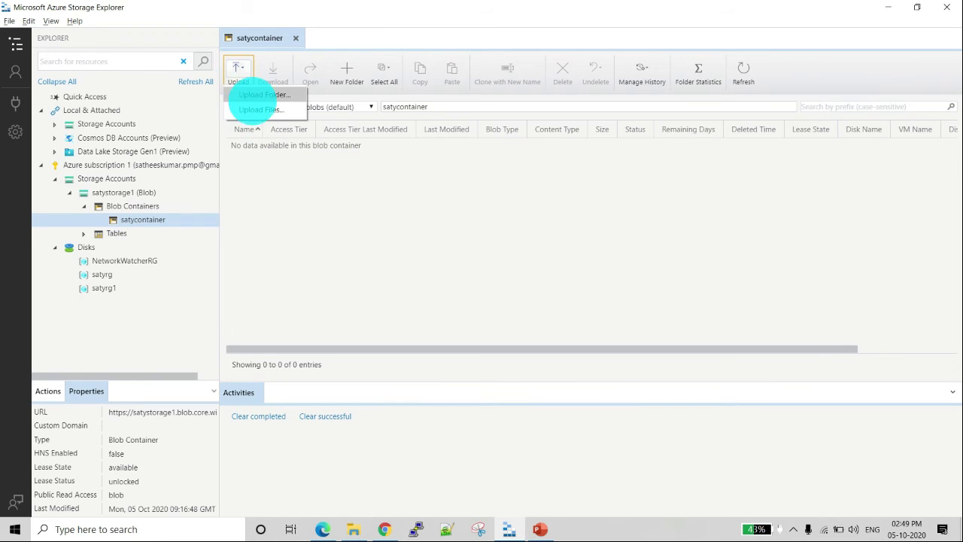
click(256, 110)
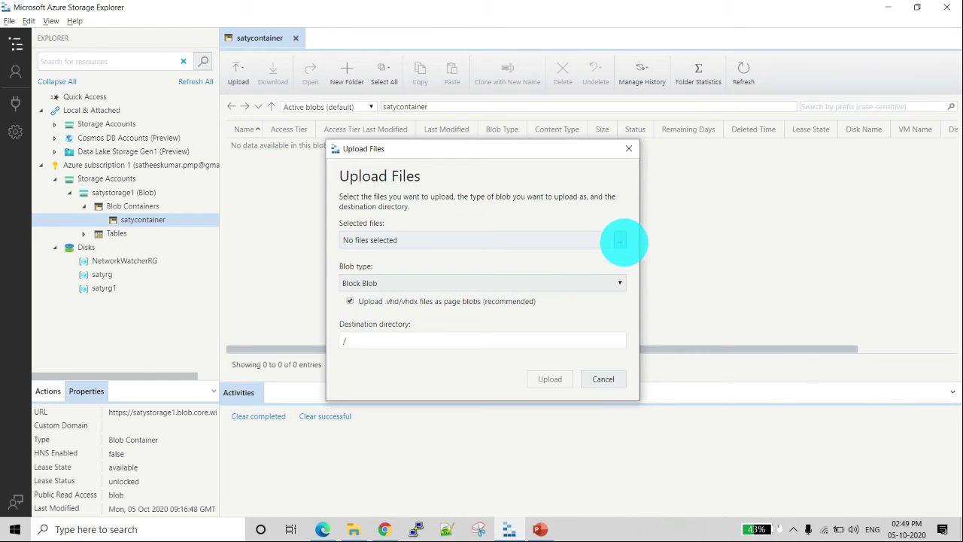
click(619, 239)
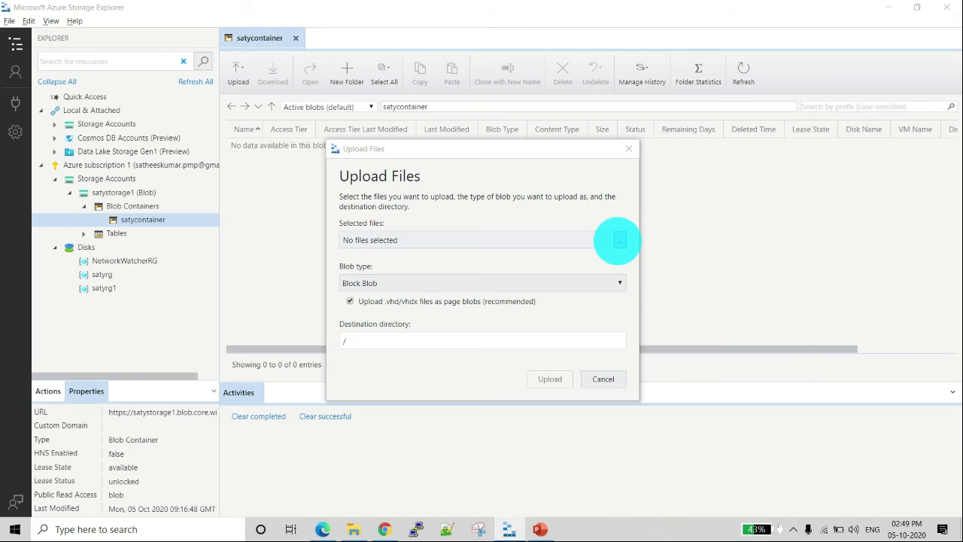
double_click(463, 274)
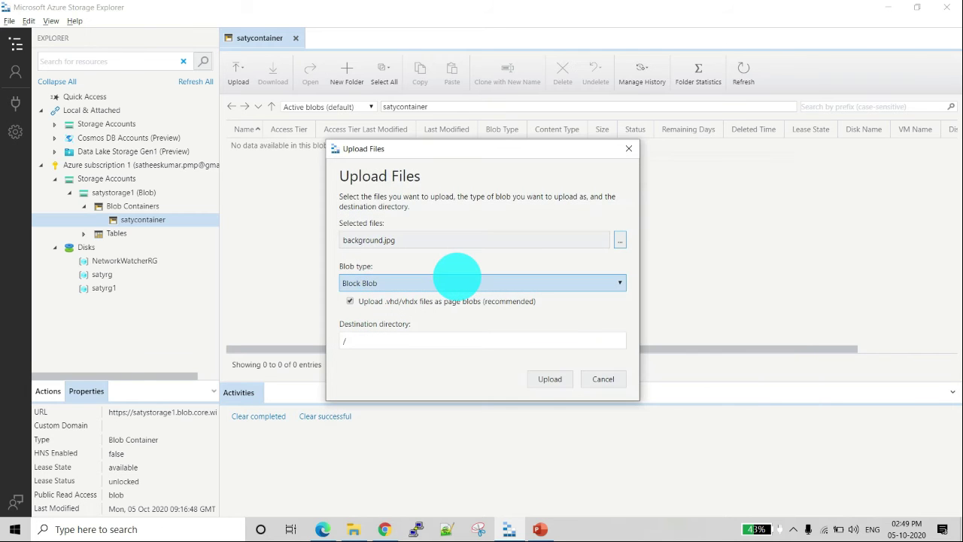
click(547, 380)
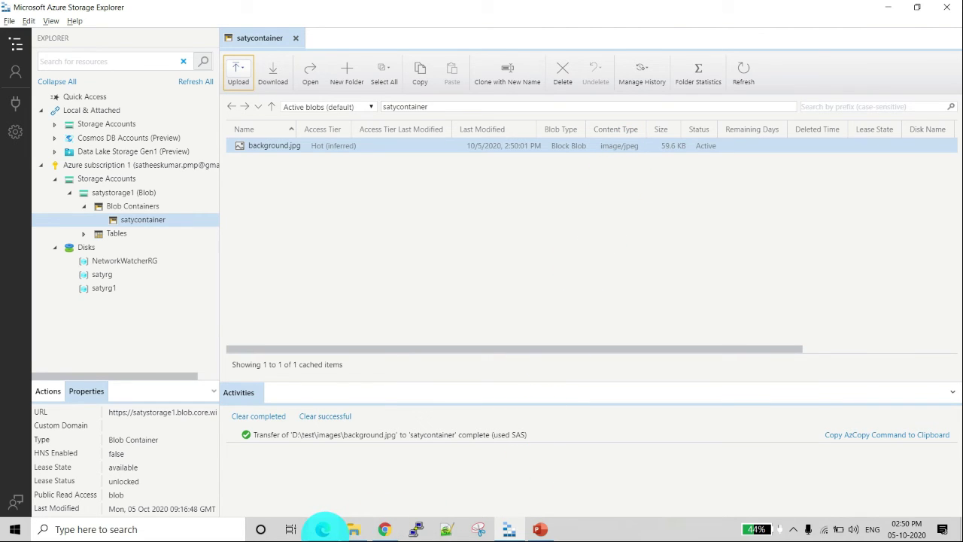
Step: Switch to the Azure portal in the browser, refresh satycontainer and open the properties of background.jpg
click(323, 529)
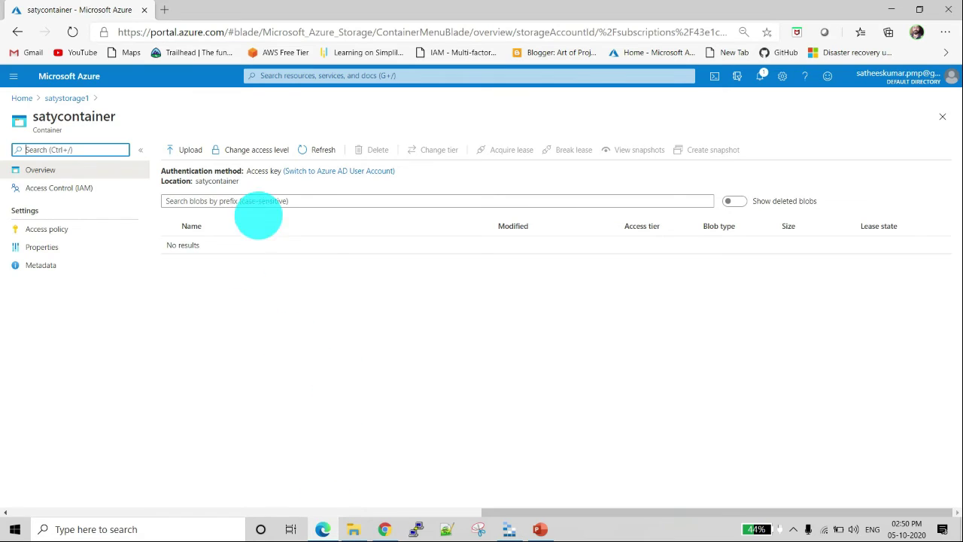
click(329, 150)
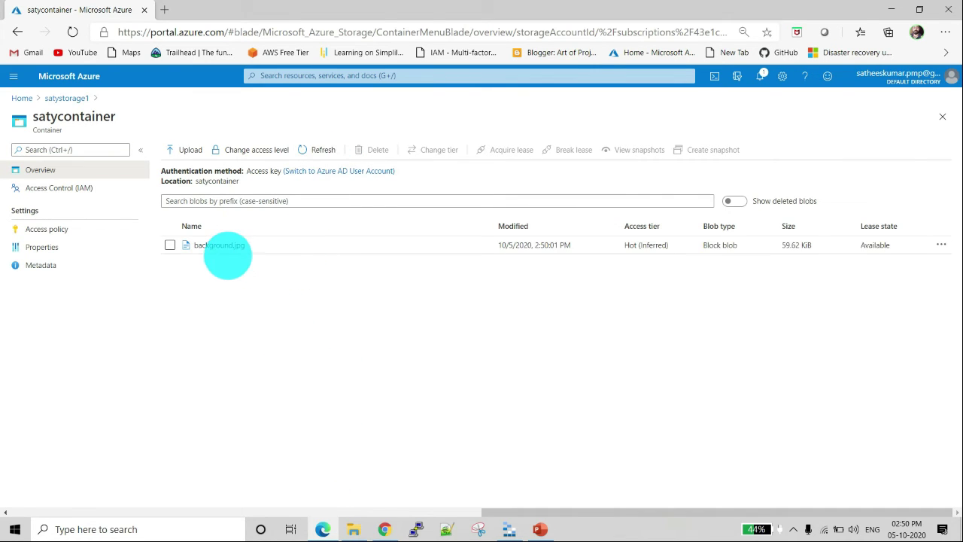
click(226, 252)
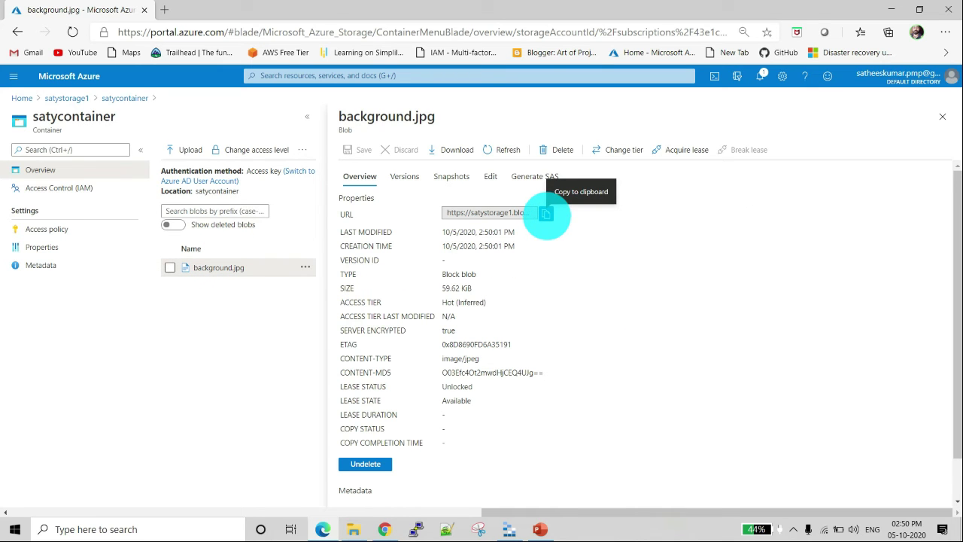
Step: Copy the URL of background.jpg, view the image in a new browser tab, and close that tab
click(546, 215)
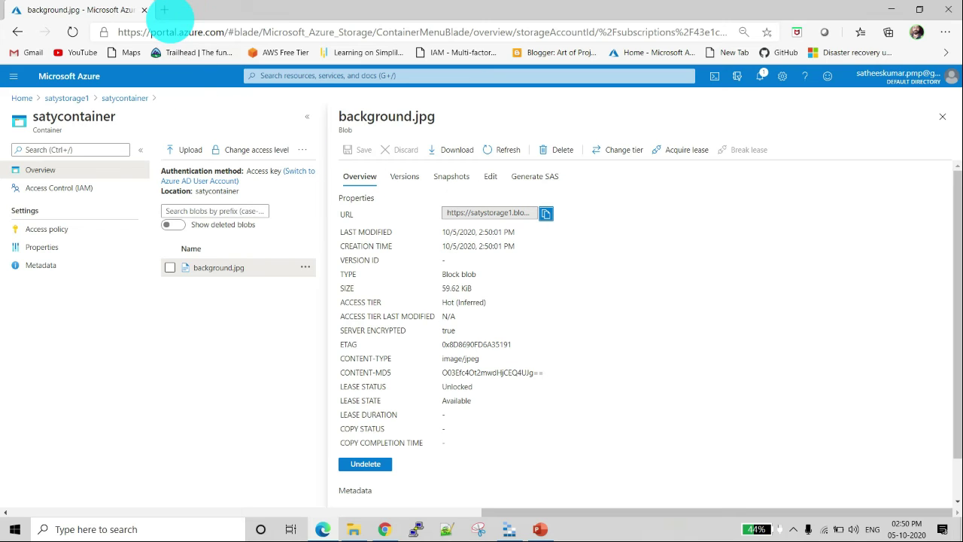
click(164, 10)
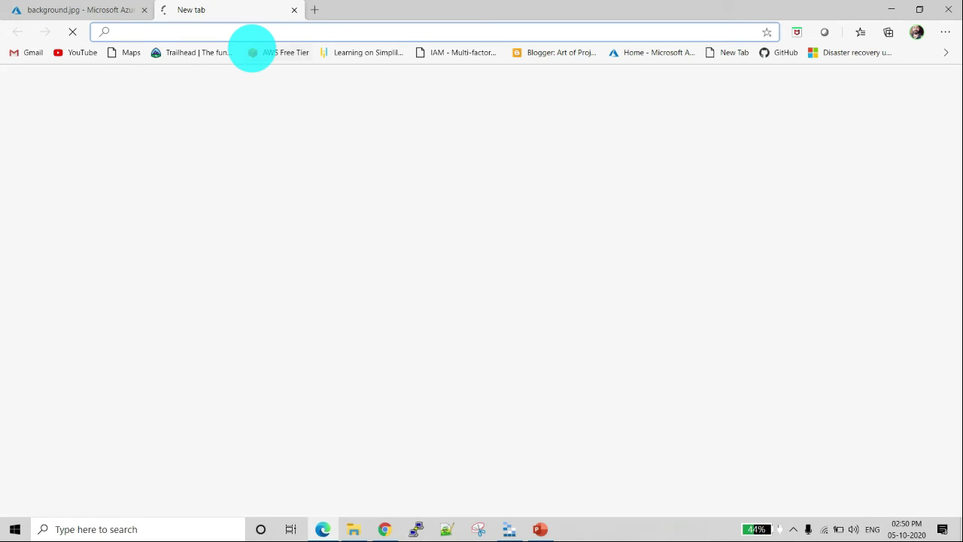
key(ctrl+v)
key(Return)
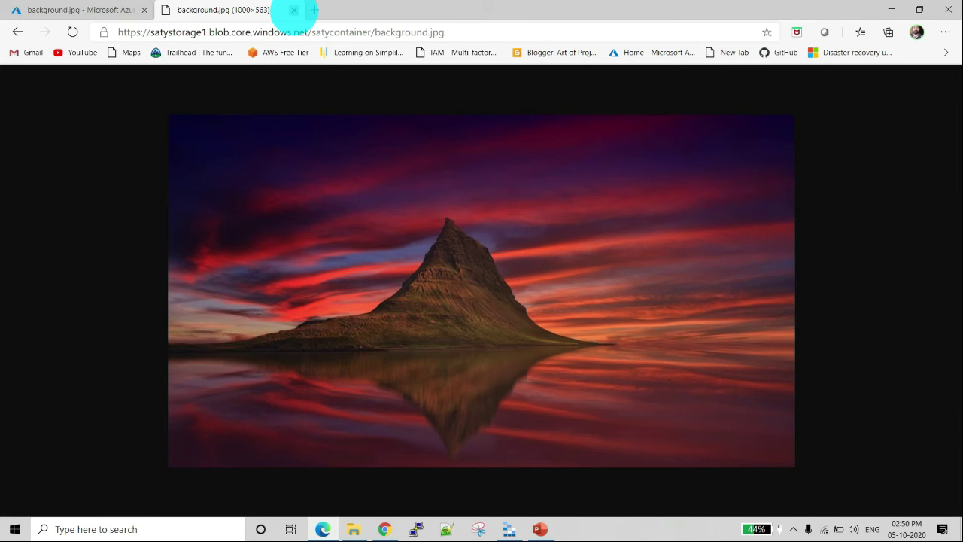
click(294, 10)
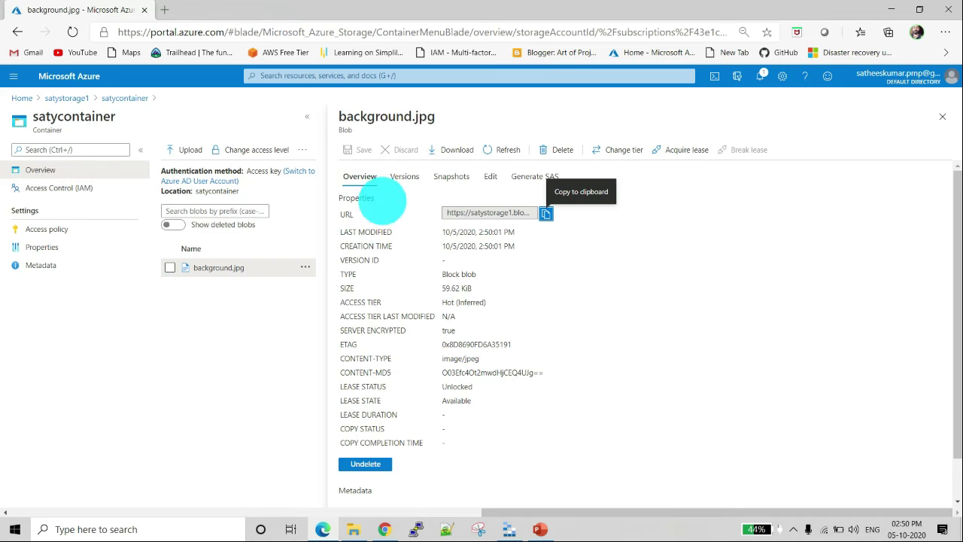
Step: Switch back to Azure Storage Explorer and create a virtual folder named satyfolder in satycontainer
click(509, 529)
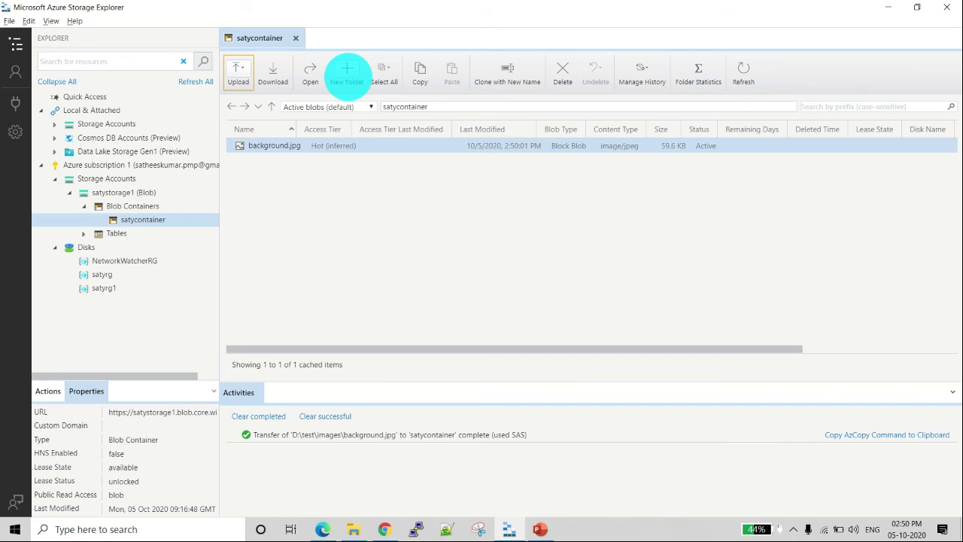
click(347, 73)
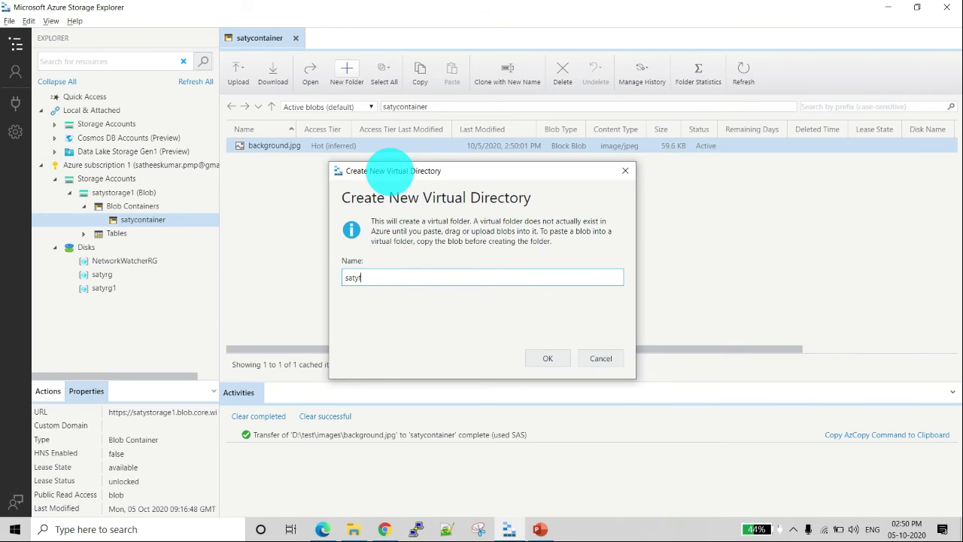
text(satyfolder)
click(548, 358)
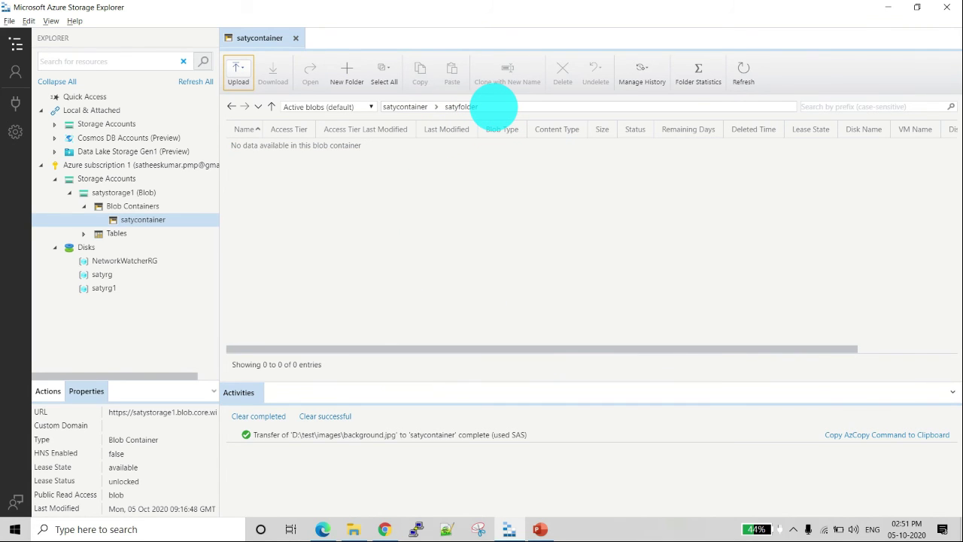
Step: Upload the file tomcat.gif as a Block Blob to the destination directory /satyfolder/
click(238, 71)
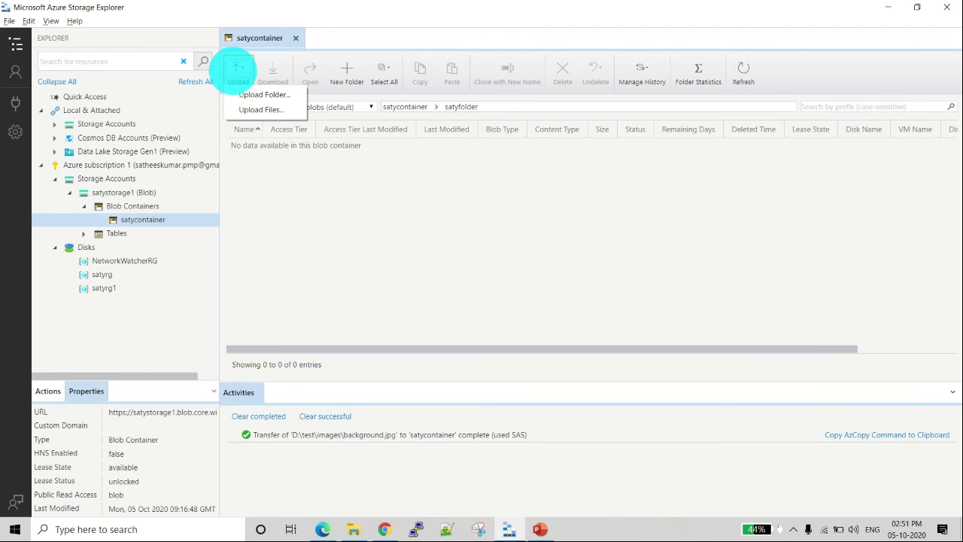
click(260, 111)
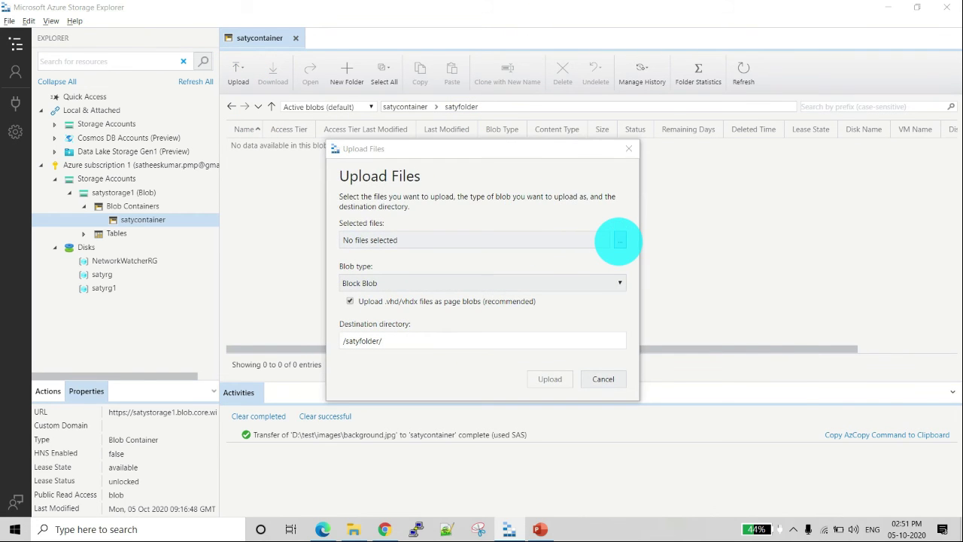
click(620, 241)
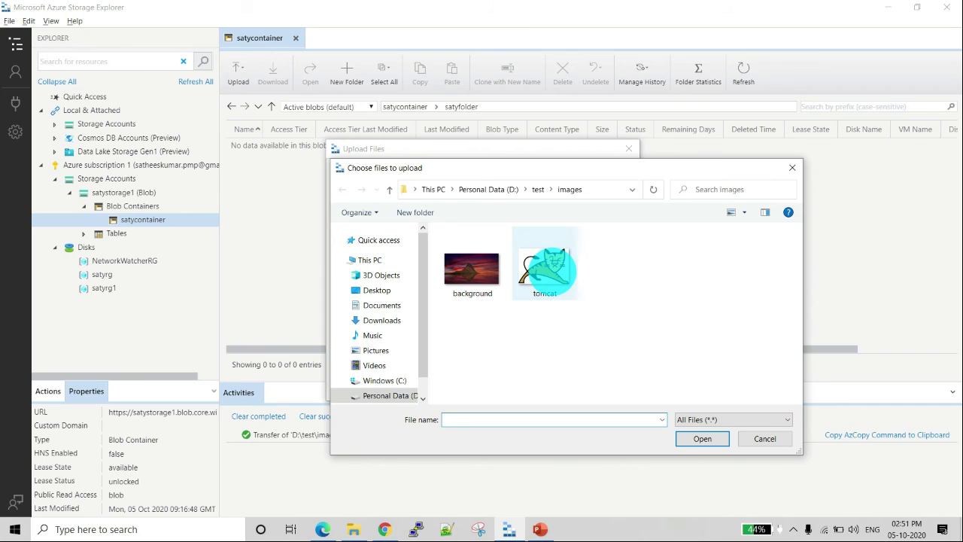
double_click(548, 269)
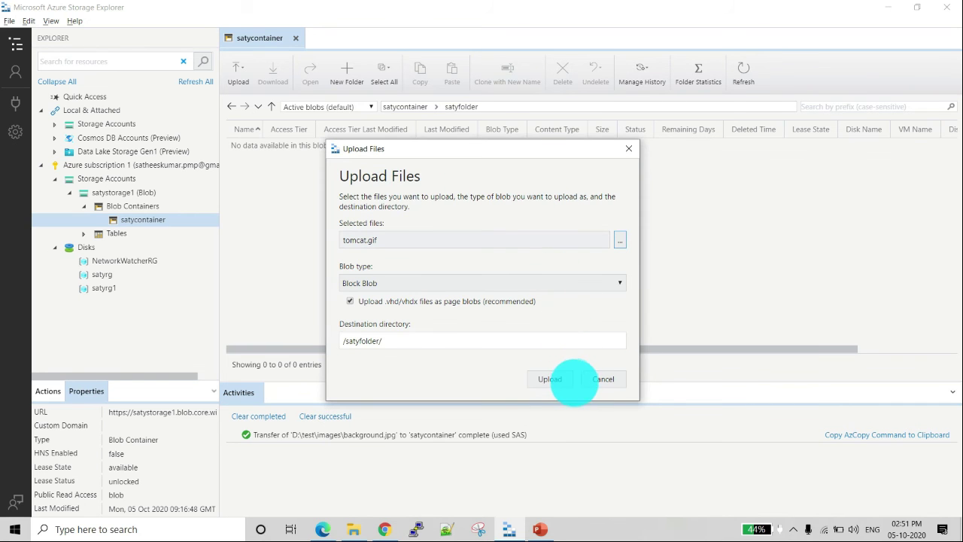
click(351, 343)
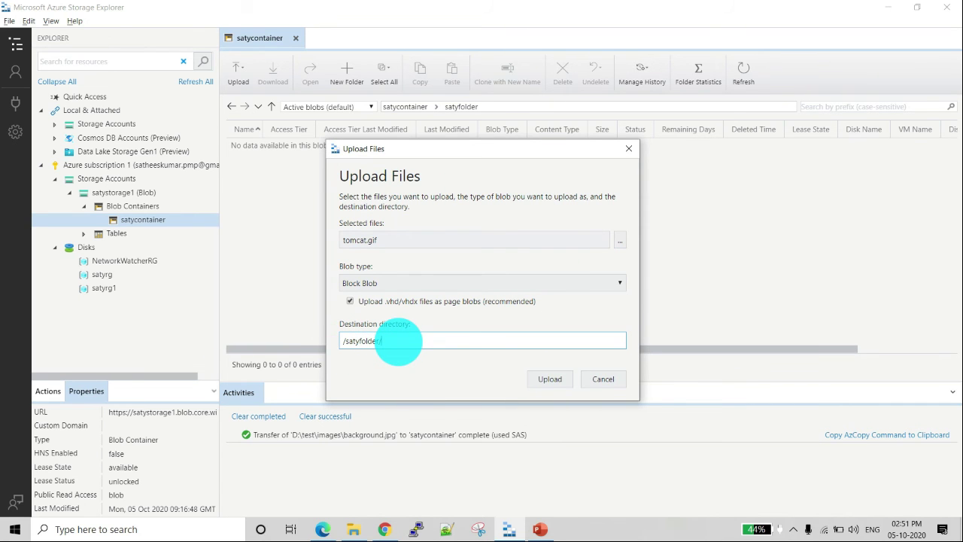
click(533, 378)
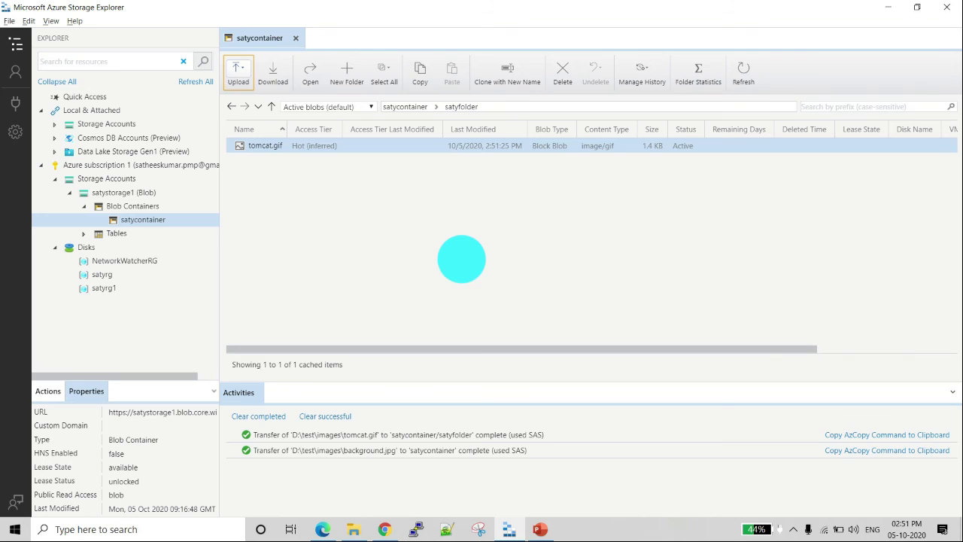
Step: Switch to the Azure portal, refresh the satycontainer listing, and open tomcat.gif inside satyfolder
key(alt+Tab)
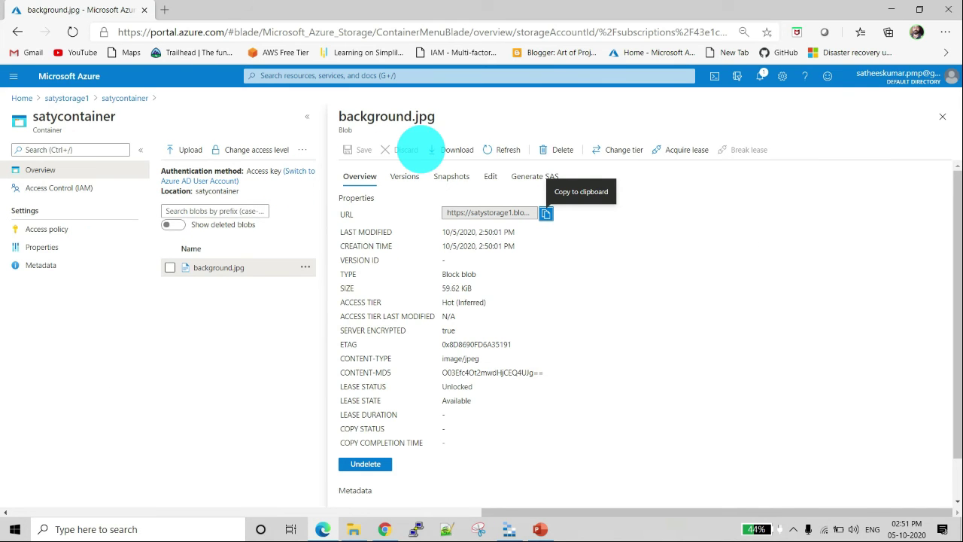
click(500, 149)
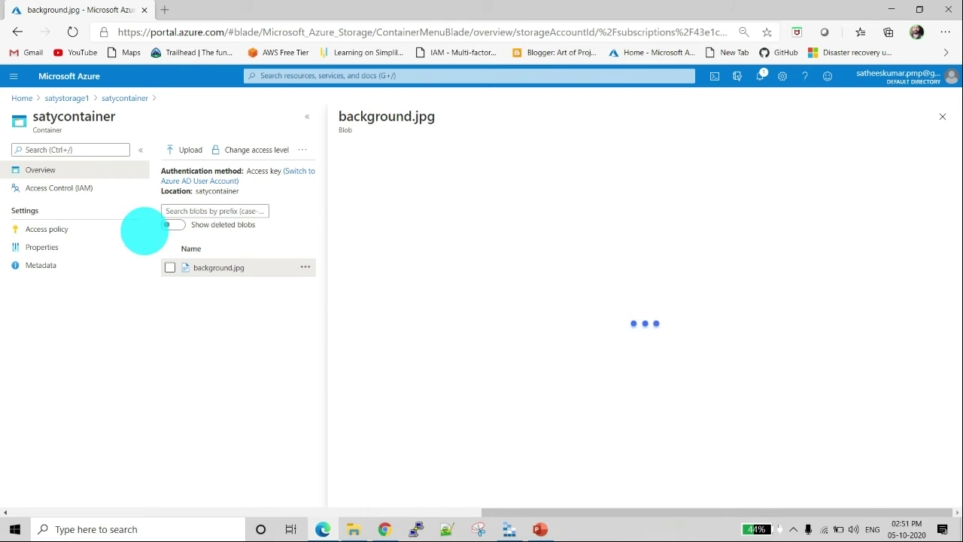
click(120, 97)
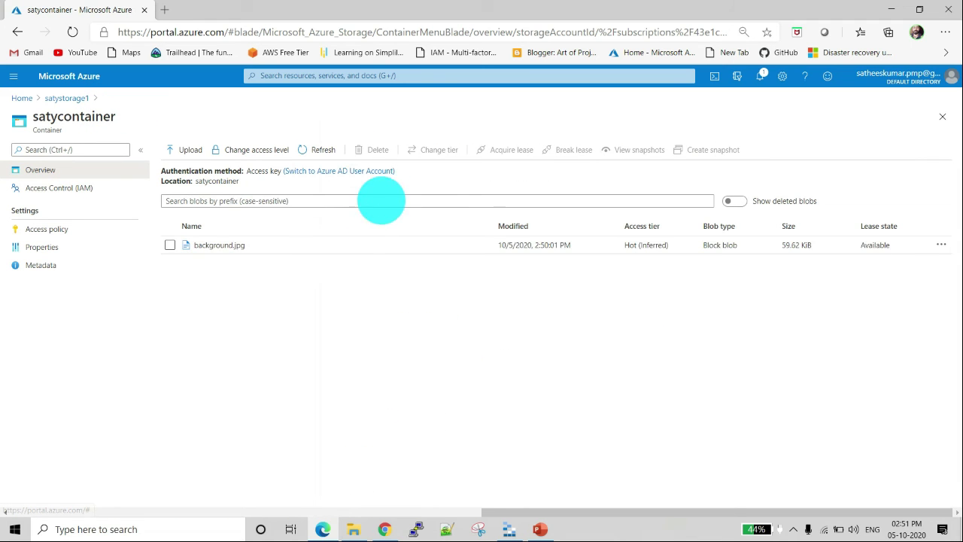
click(323, 149)
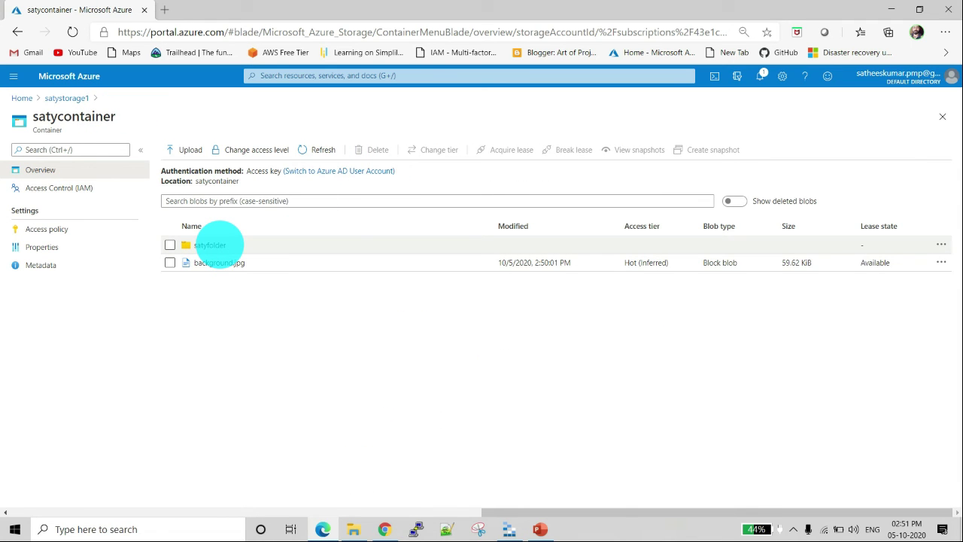
click(210, 244)
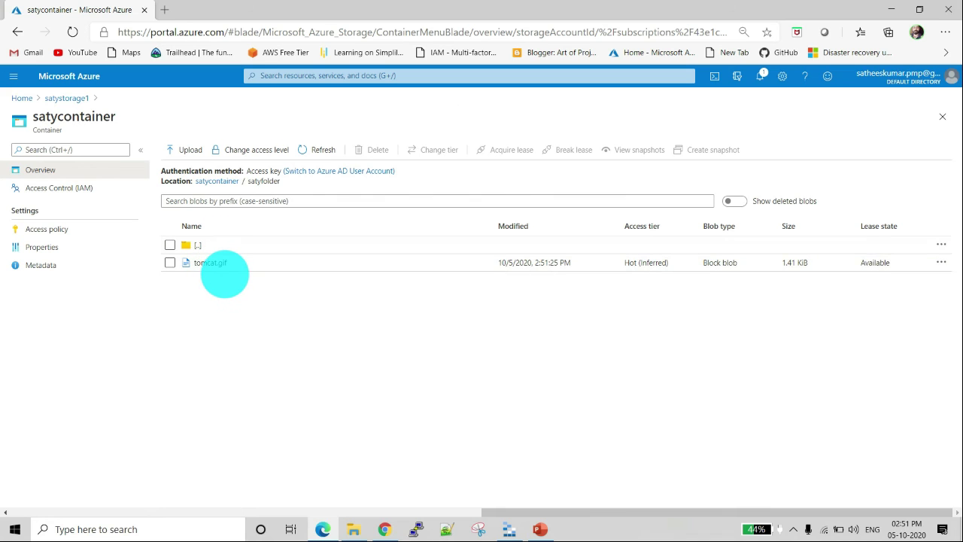
click(214, 263)
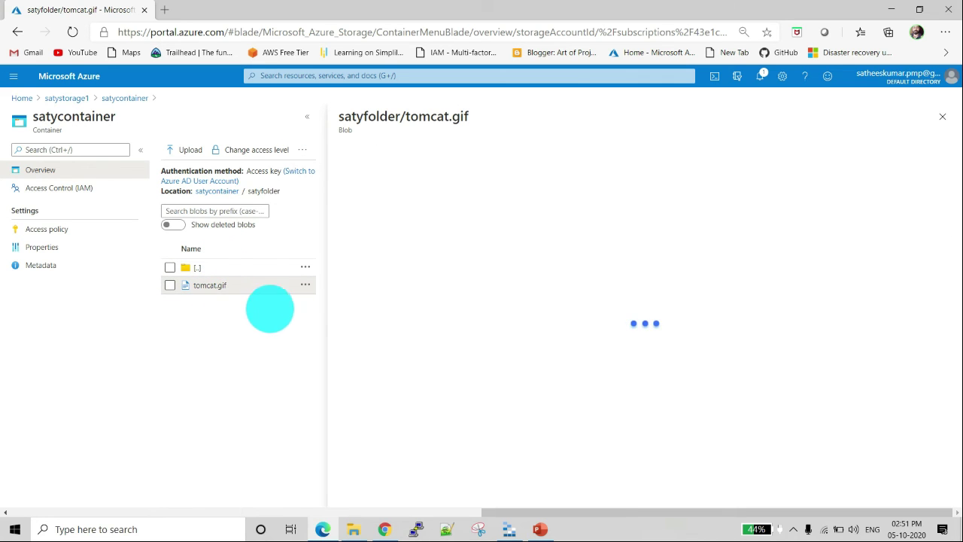
Step: Copy the URL of tomcat.gif, view the image in a new browser tab, and close that tab
click(546, 214)
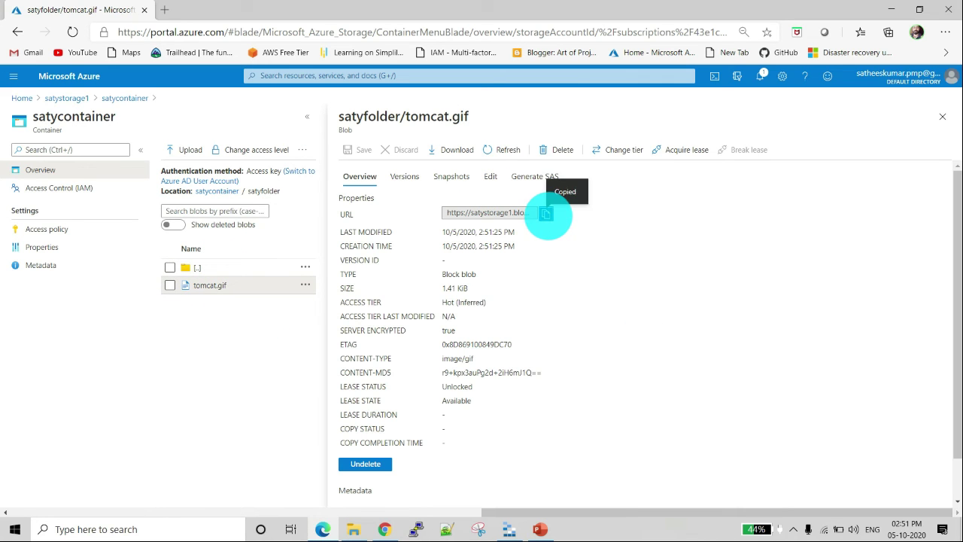
click(165, 10)
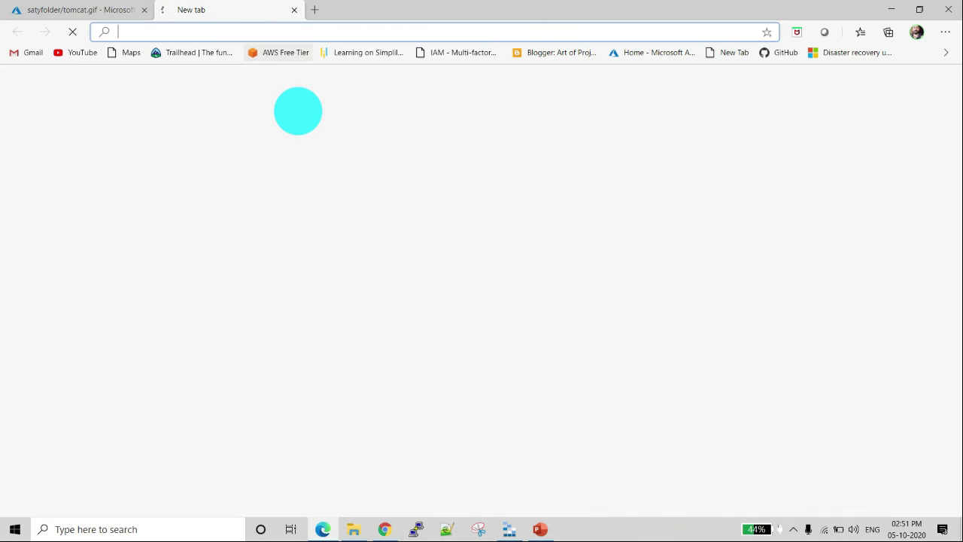
key(ctrl+v)
key(Return)
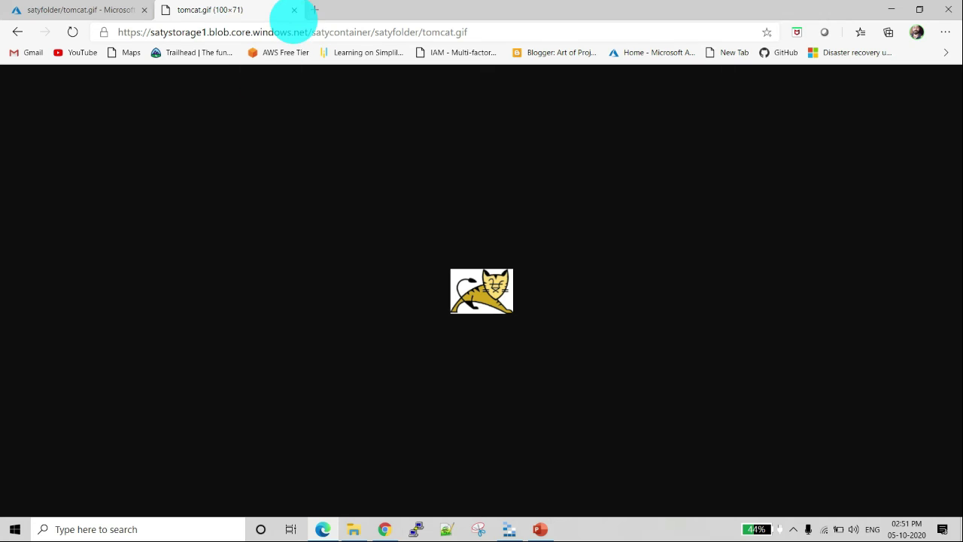
click(294, 10)
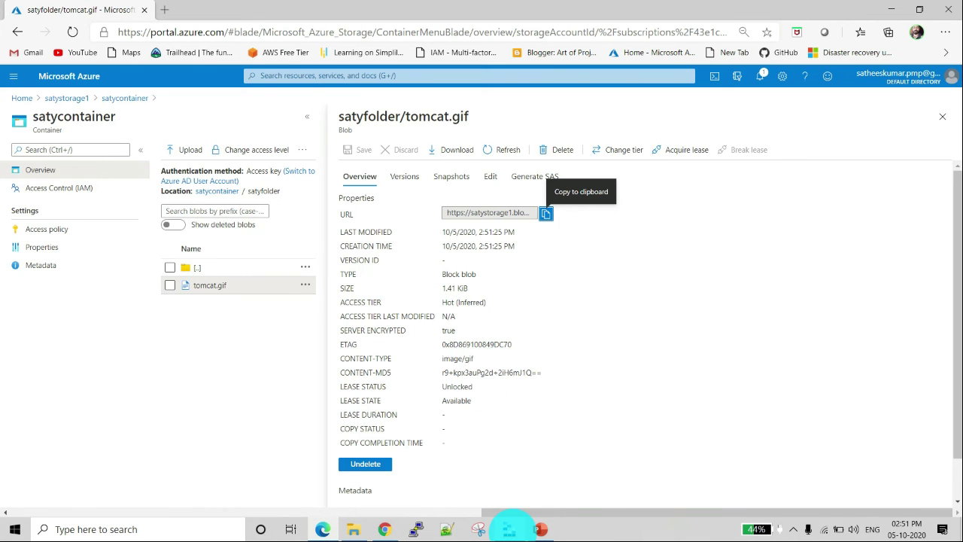
Step: Switch to Azure Storage Explorer and permanently delete the folder satyfolder from satycontainer
click(510, 528)
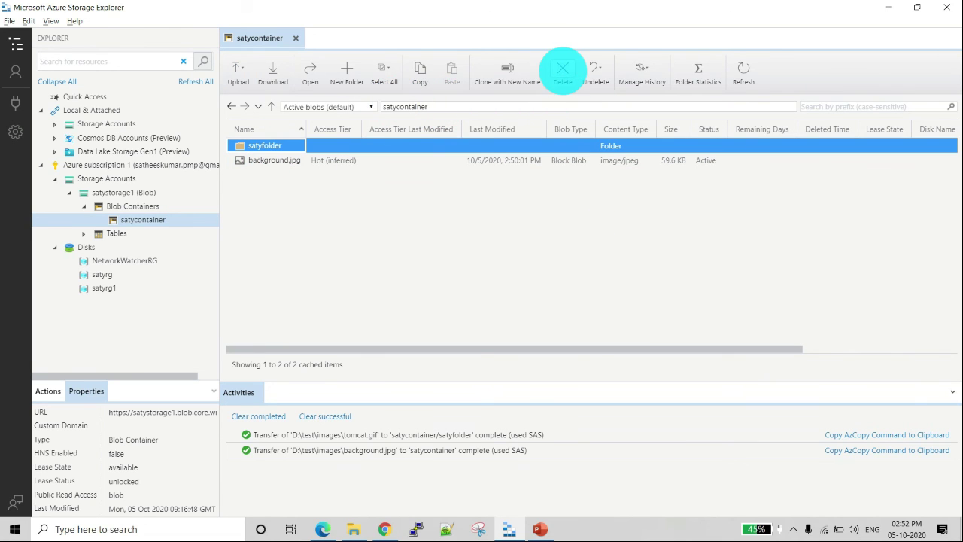
click(563, 72)
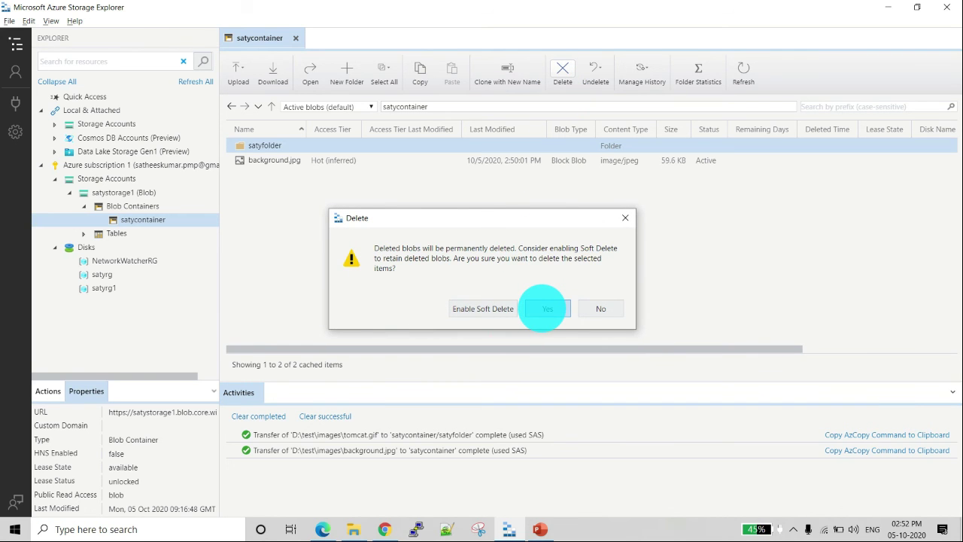
click(547, 308)
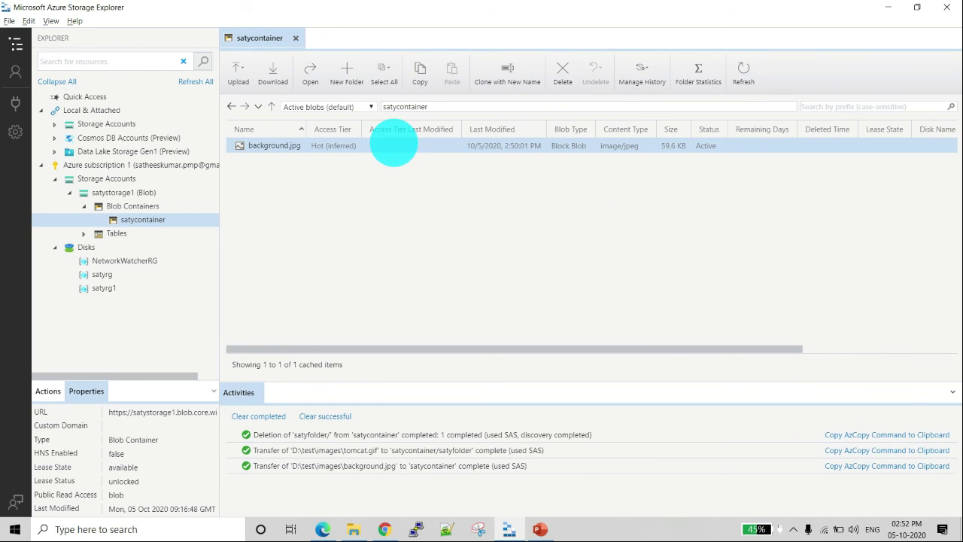
click(143, 219)
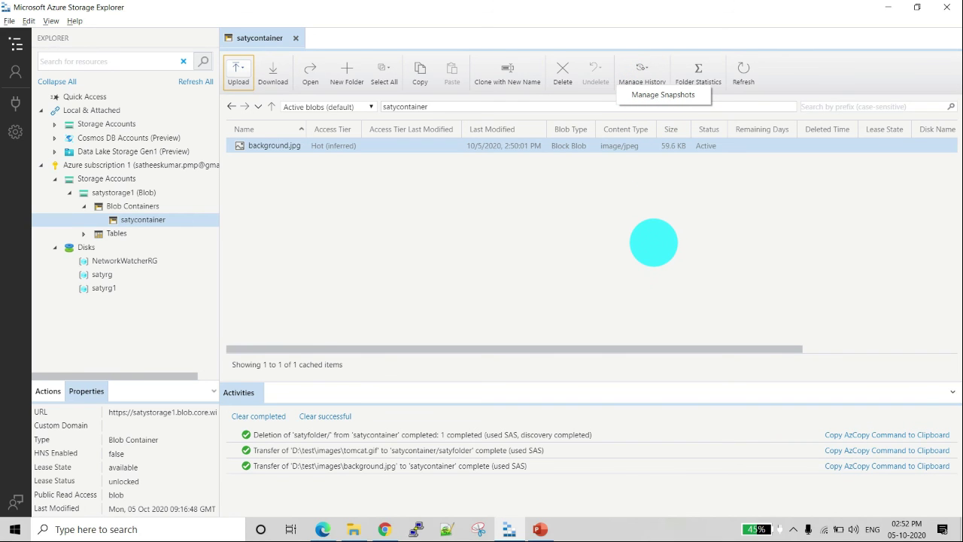
click(654, 243)
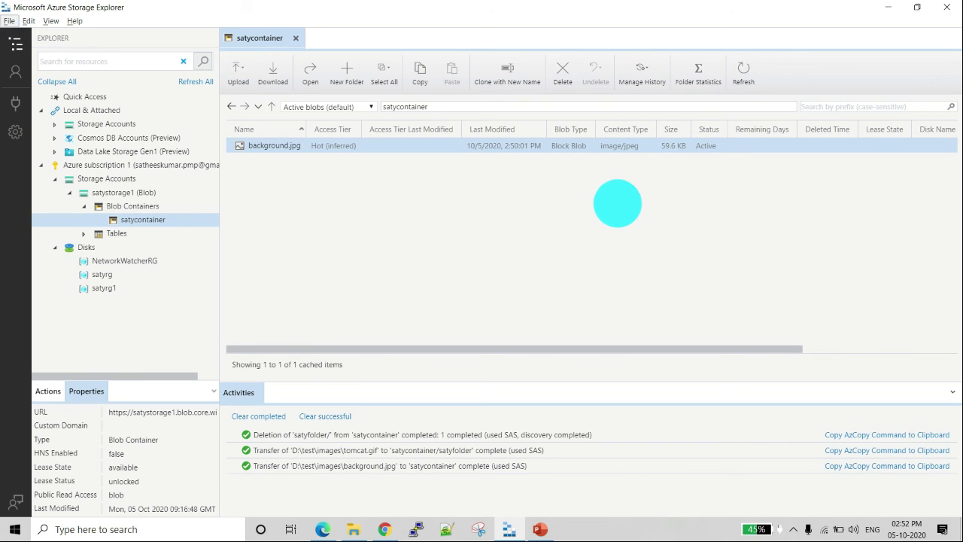
Step: Switch to the Azure portal, refresh the tomcat.gif blob properties, then return to the satyfolder listing and refresh it
key(alt+Tab)
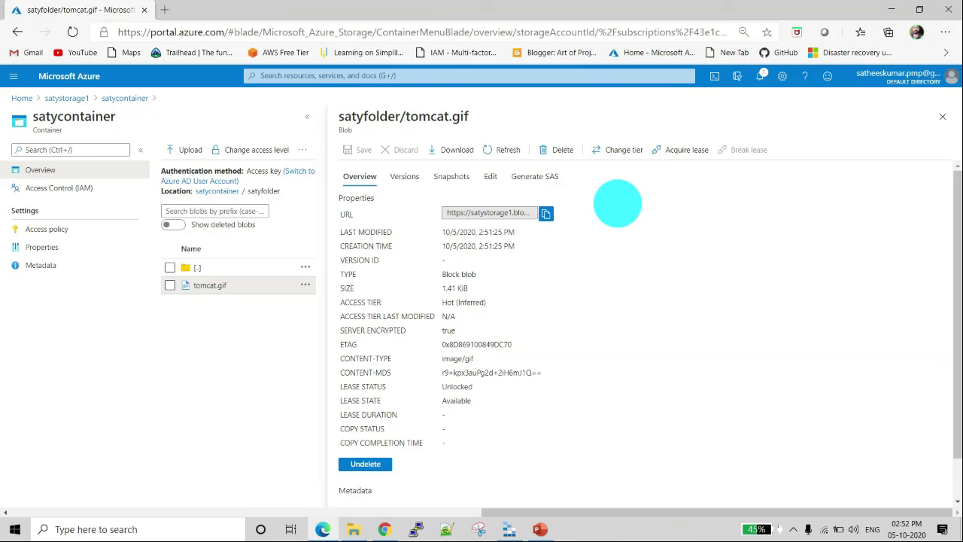
click(506, 149)
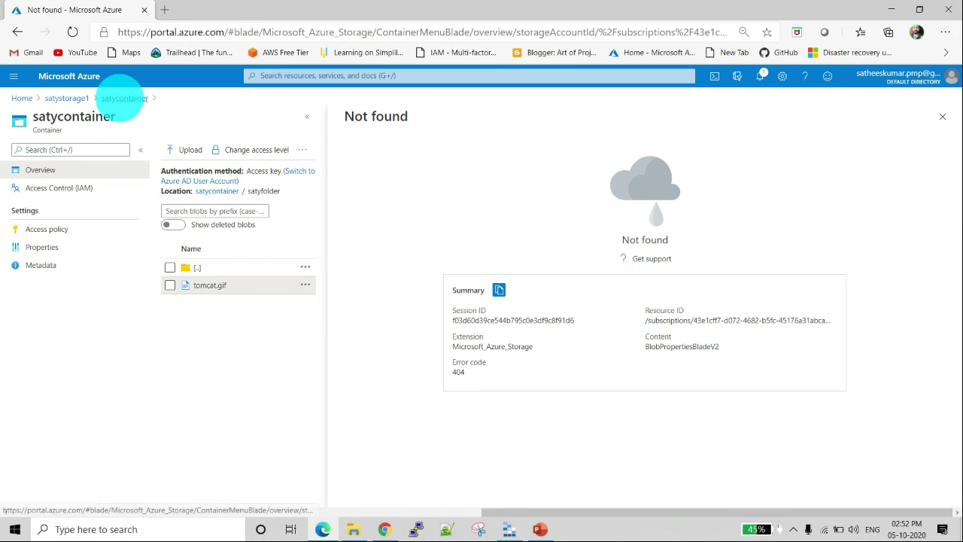
click(124, 98)
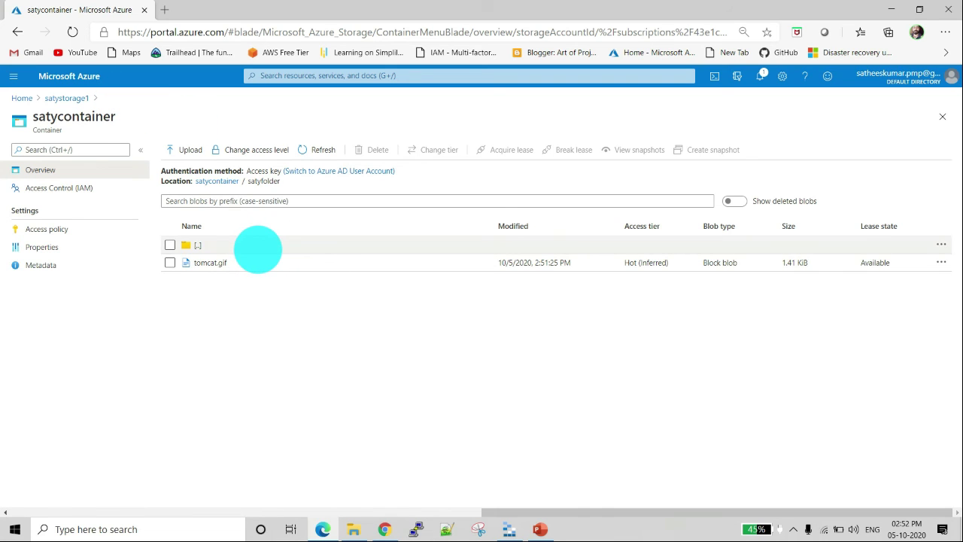
click(314, 149)
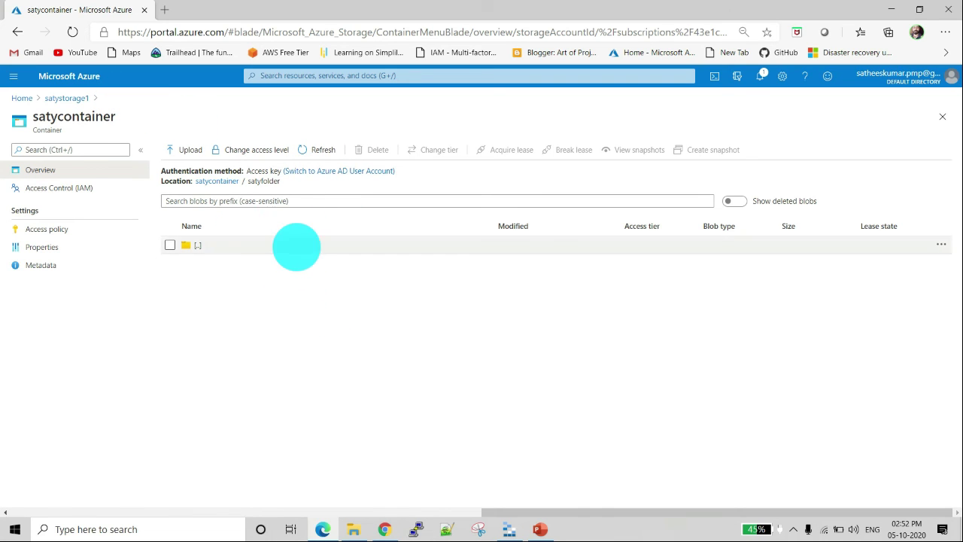
click(323, 148)
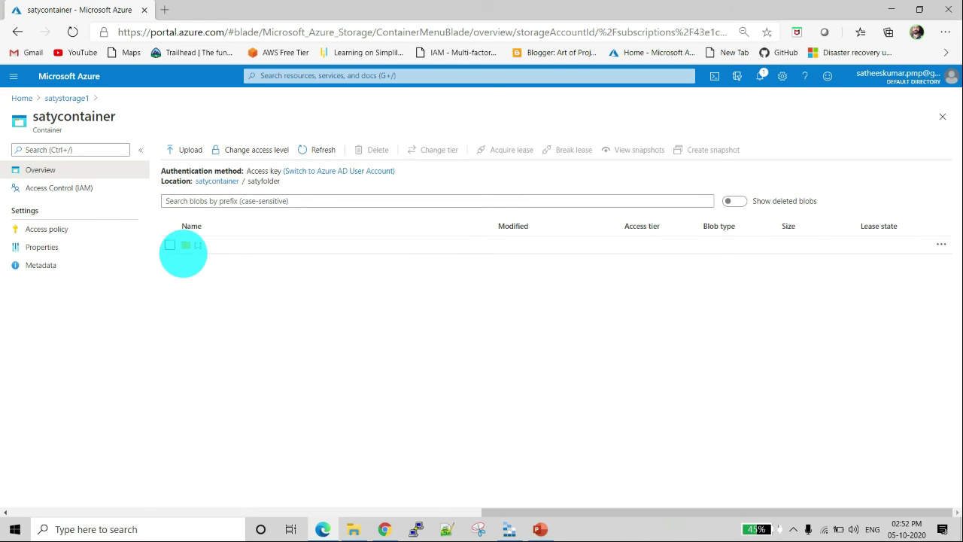
Step: Switch back to Azure Storage Explorer and permanently delete background.jpg from satycontainer
key(alt+Tab)
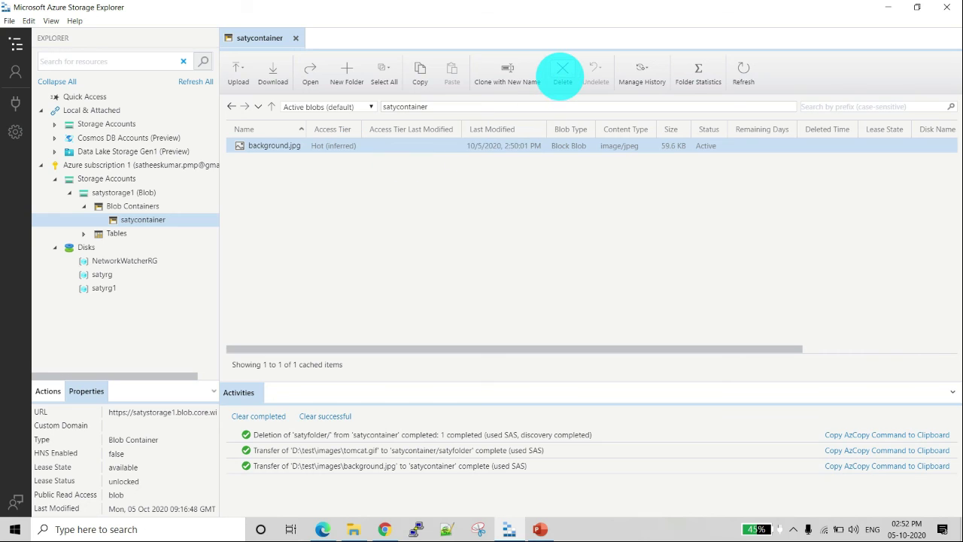
click(562, 89)
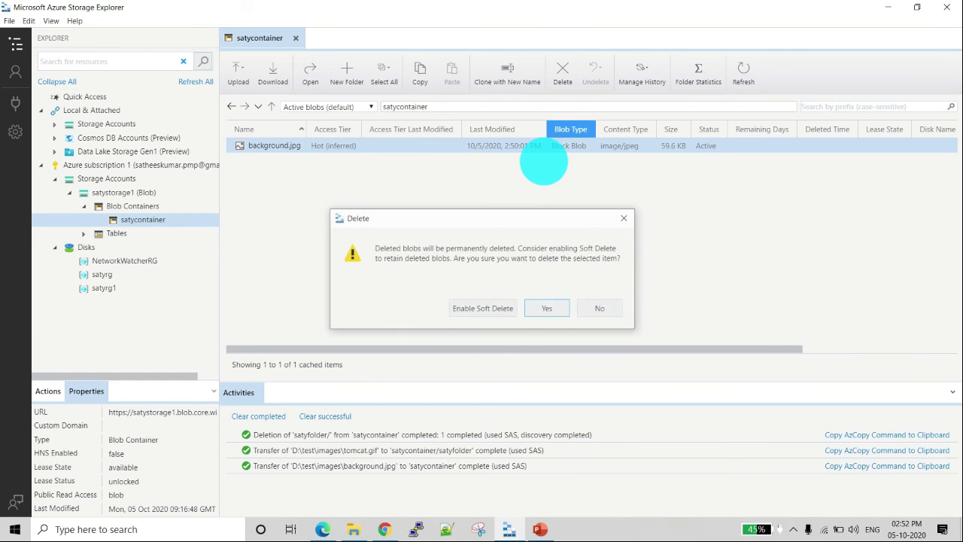
click(548, 308)
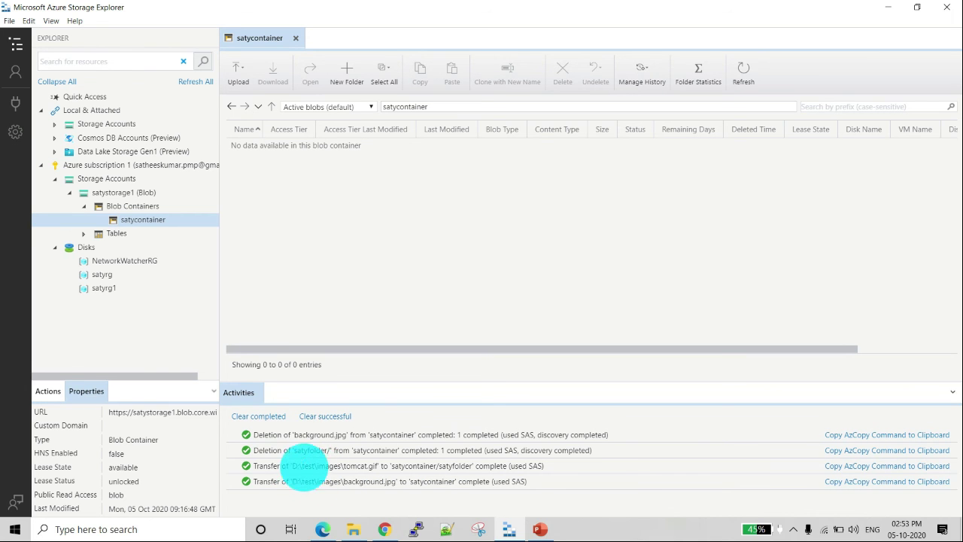
Step: Switch to the Azure portal and reopen satycontainer from the satystorage1 container list to check its contents
key(alt+Tab)
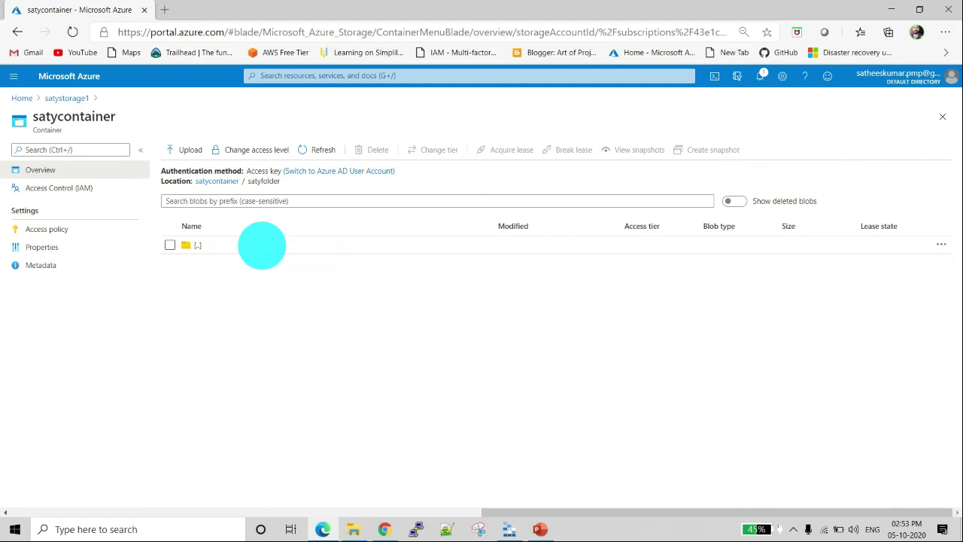
click(67, 98)
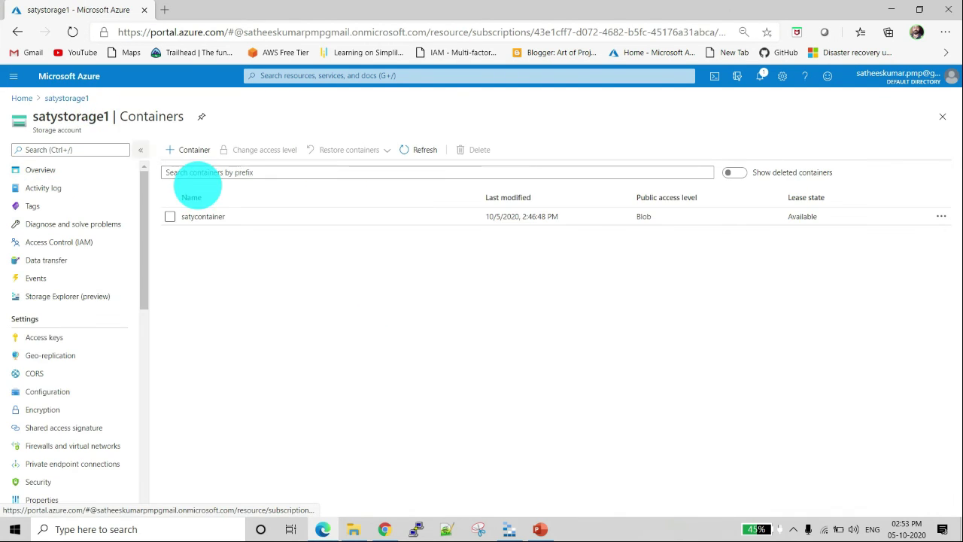
click(212, 216)
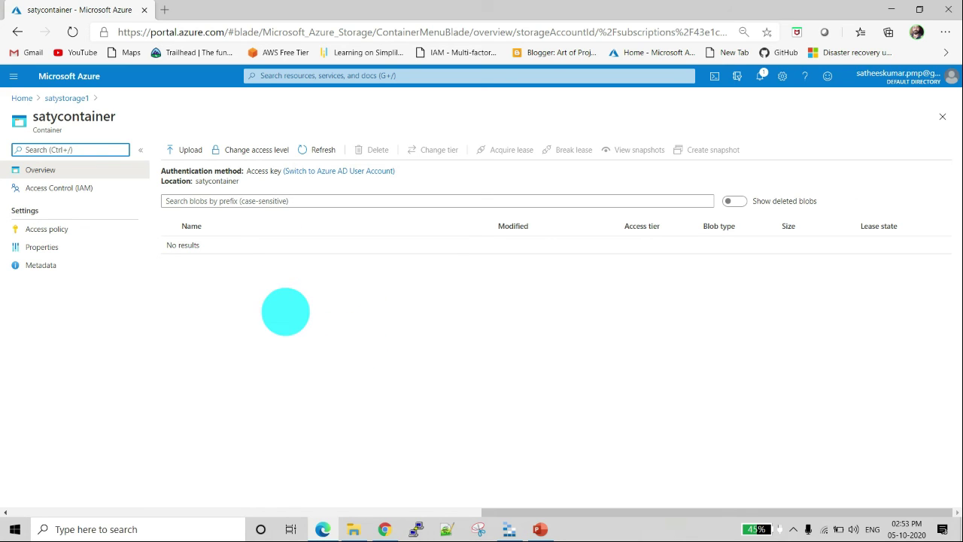
Step: Return to Azure Storage Explorer and select the Tables node of satystorage1, followed by the local Cosmos DB Accounts (Preview) node
key(alt+Tab)
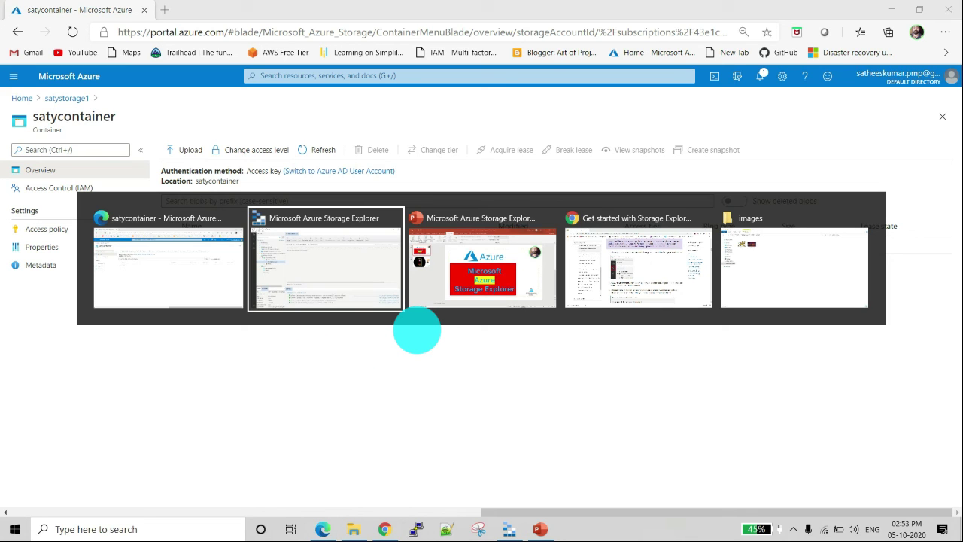
click(383, 271)
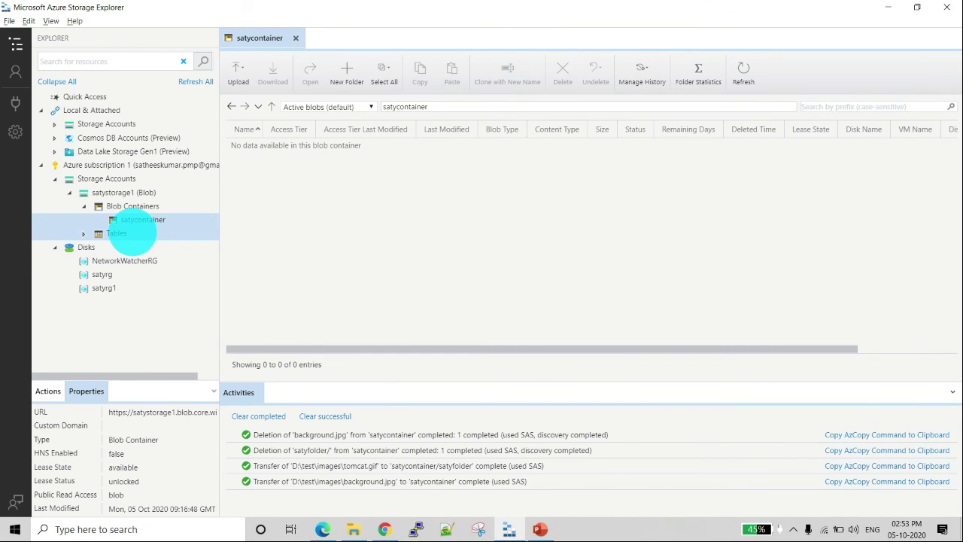
click(134, 232)
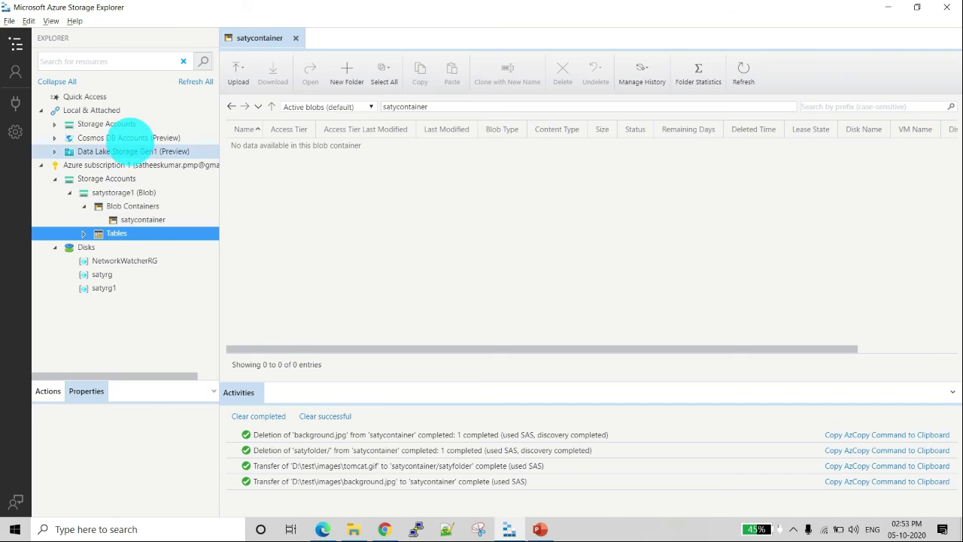
click(129, 137)
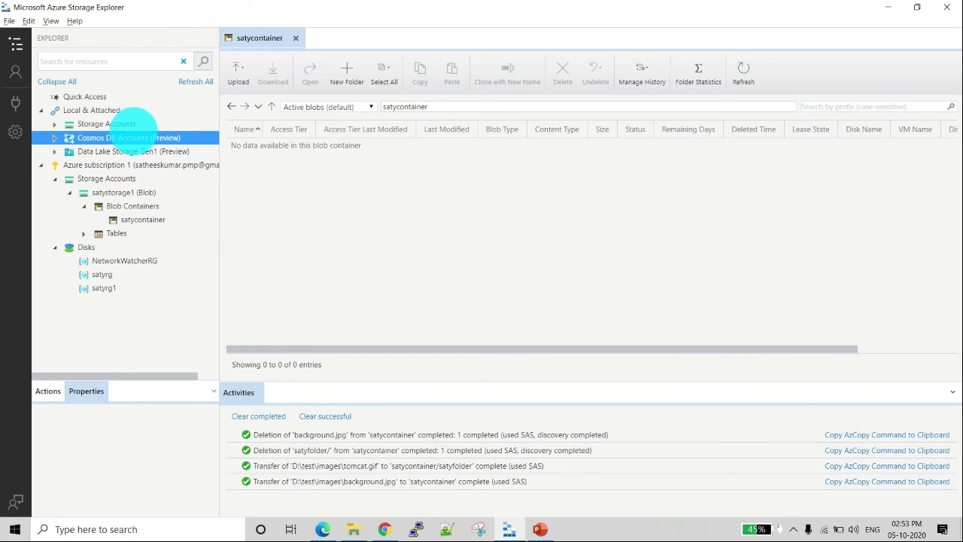